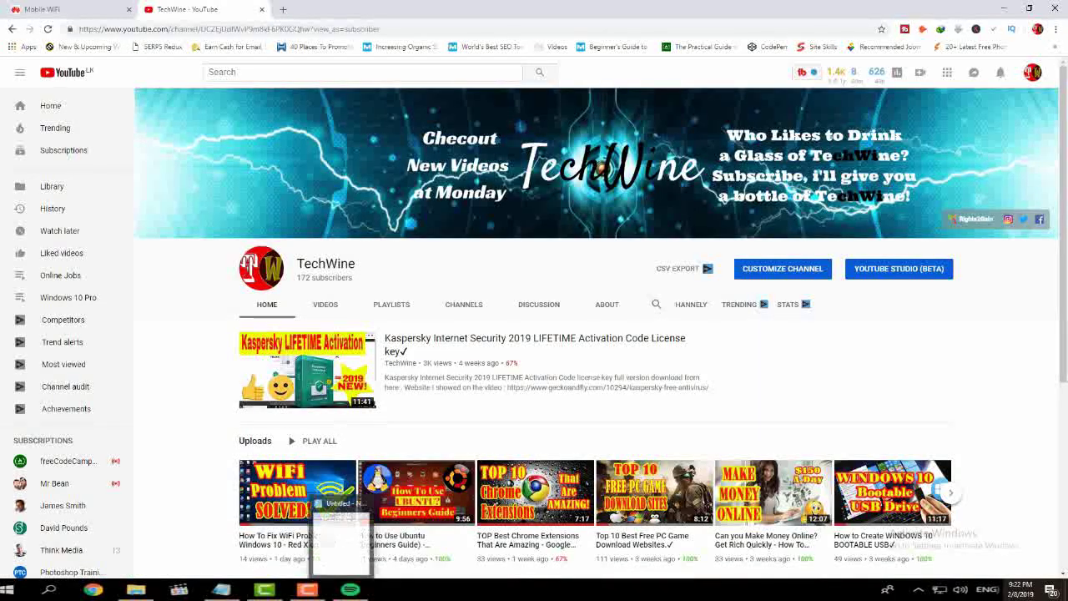
# Copy the Avast Premier 19.1 link from the notes and load it in a new browser tab
pyautogui.click(341, 535)
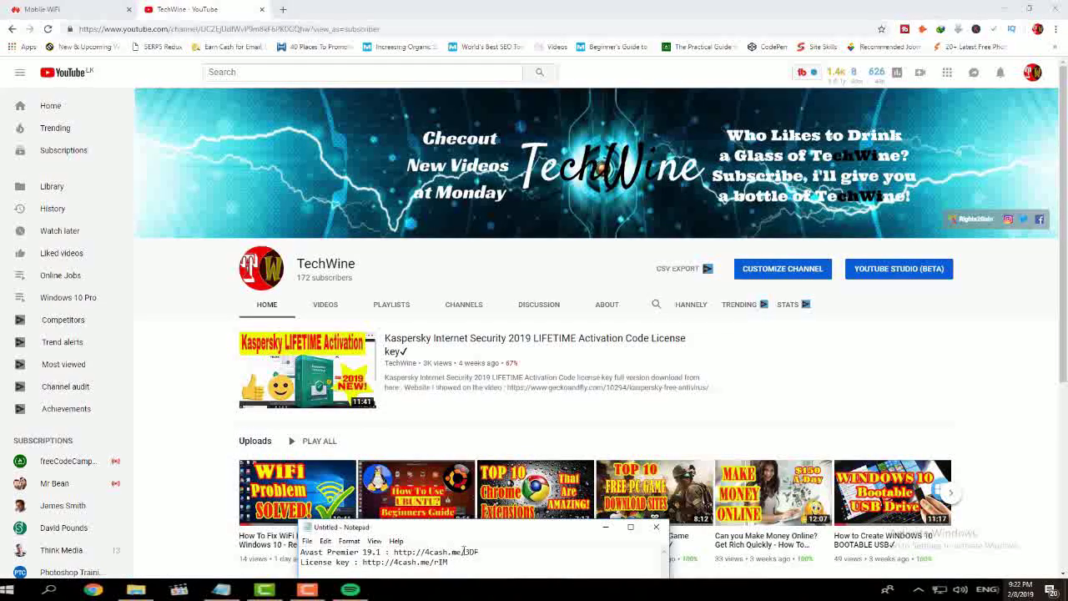
pyautogui.moveTo(481, 552); pyautogui.dragTo(397, 552)
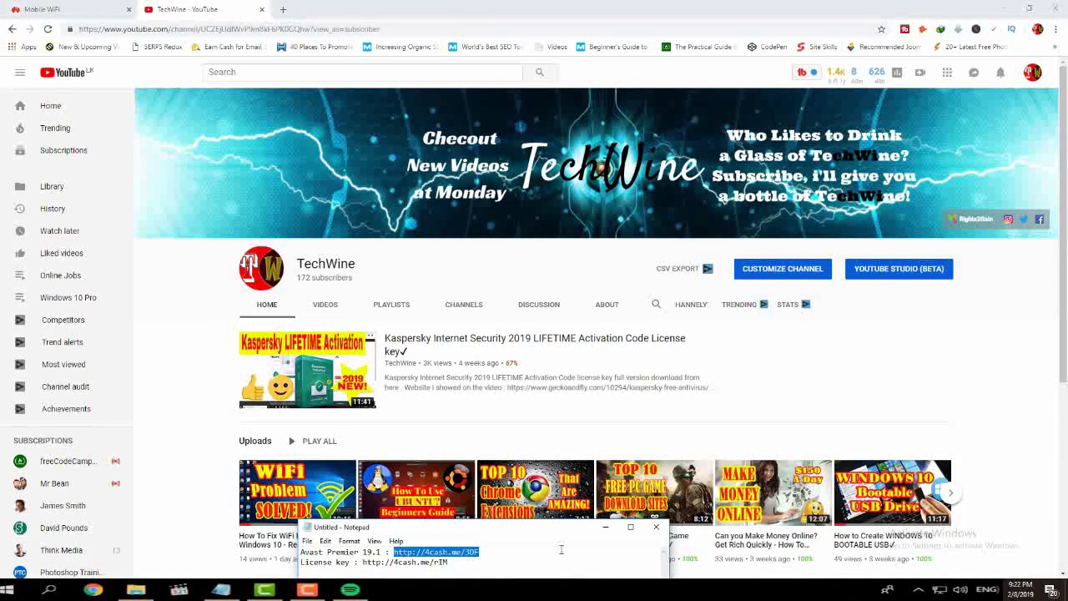
pyautogui.click(606, 526)
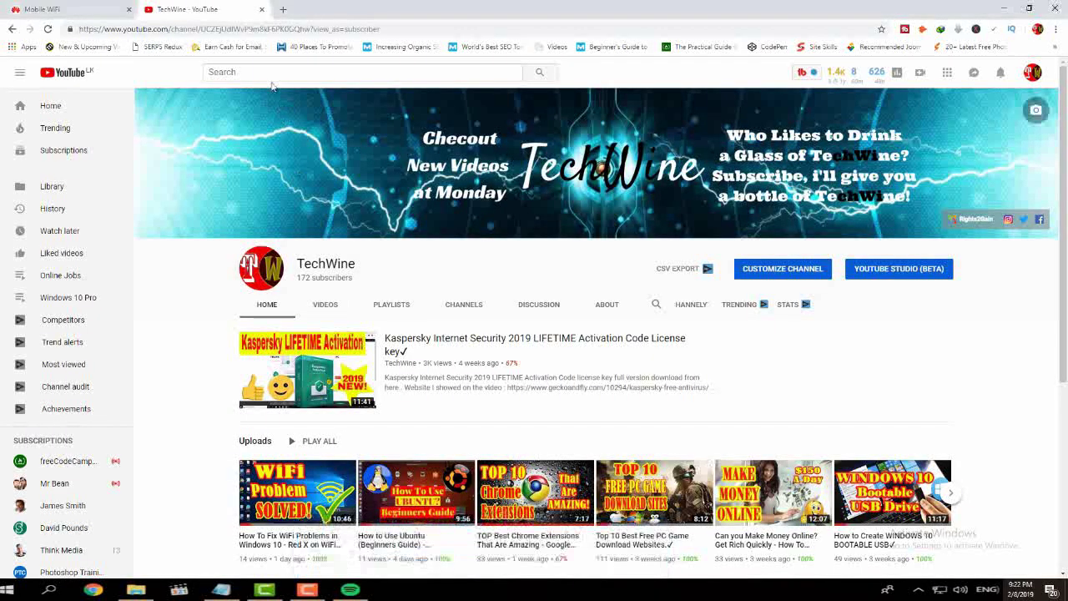
pyautogui.click(283, 9)
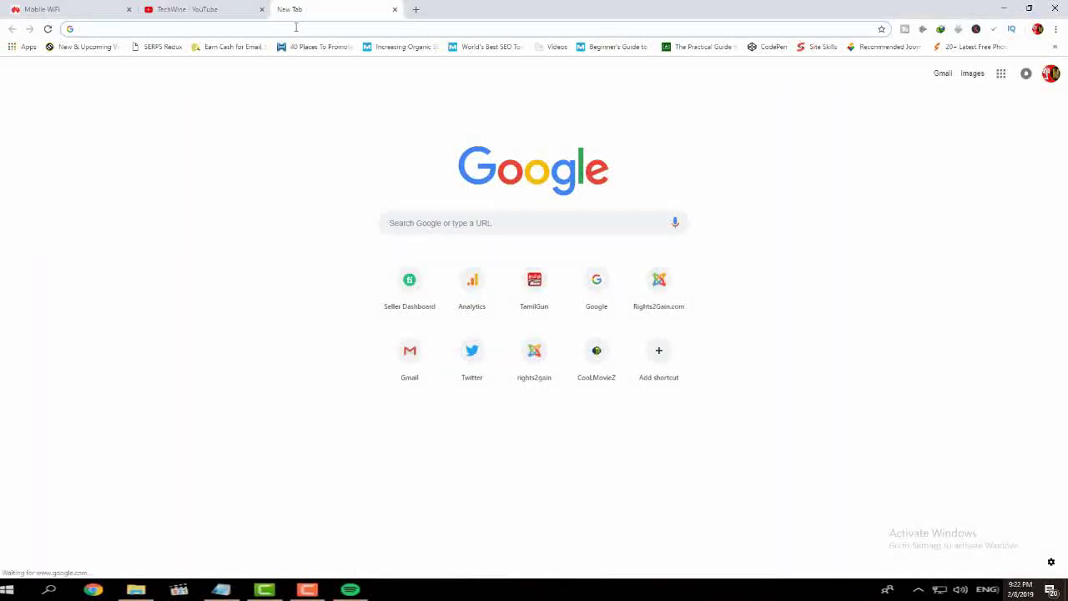
pyautogui.write('http://4cash.me/3DF')
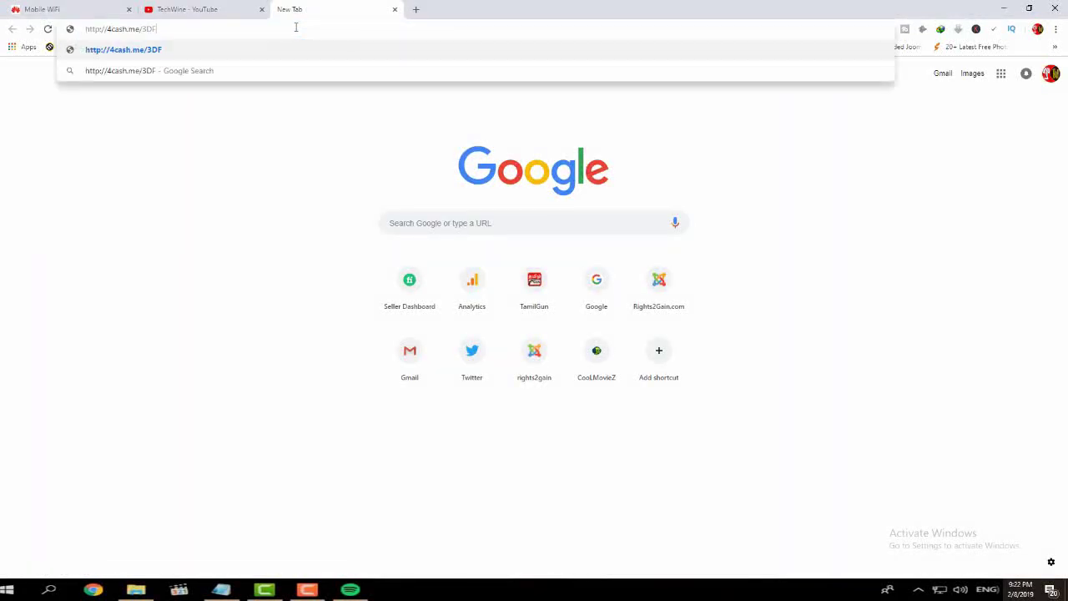
pyautogui.press('Return')
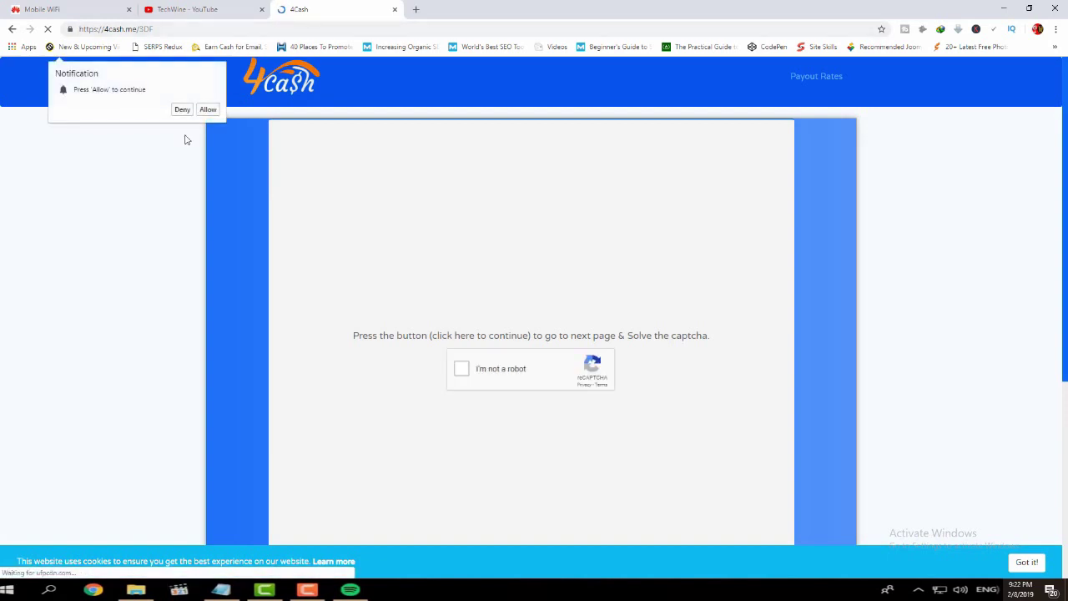
# Dismiss the notification request, tick the reCAPTCHA box and continue to the Avast downloads page
pyautogui.click(182, 111)
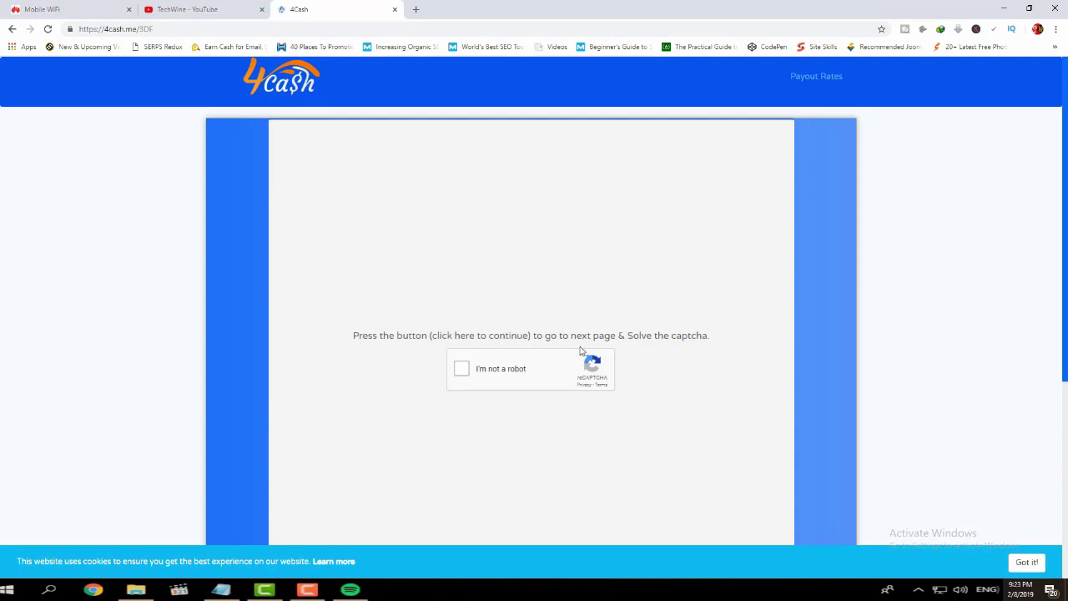
pyautogui.click(462, 372)
pyautogui.scroll(-3, 558, 374)
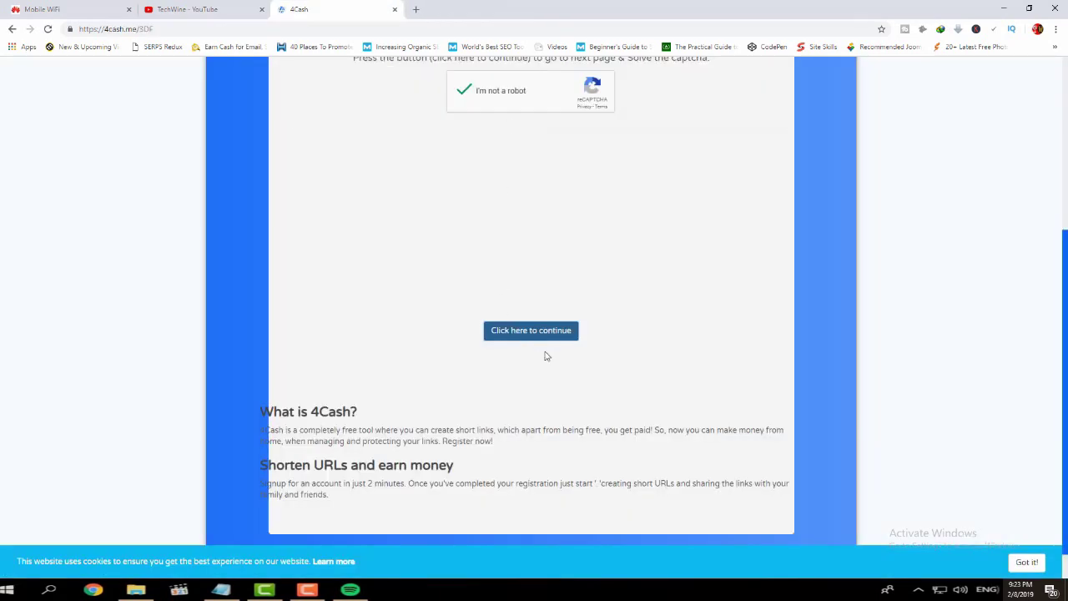
pyautogui.click(541, 335)
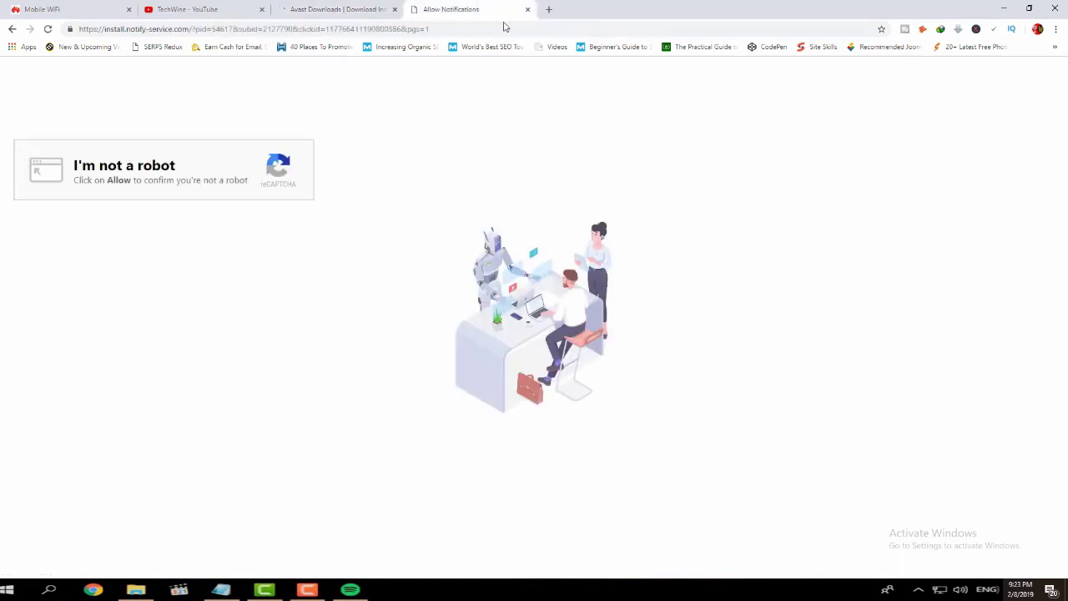
# Close the notifications tab, request the Avast Premier installer, then cancel the duplicate download
pyautogui.click(527, 9)
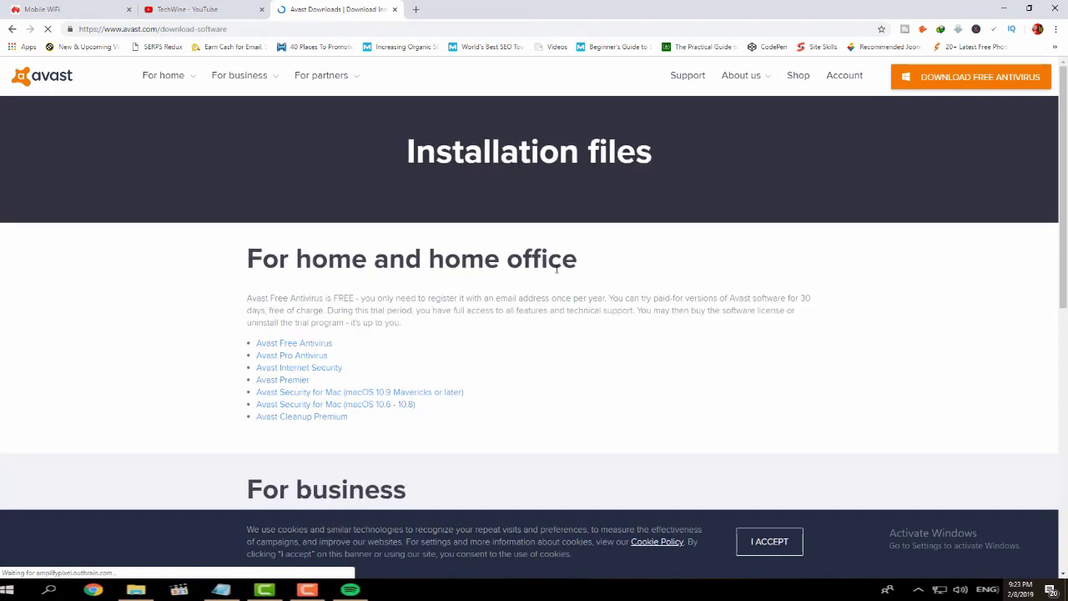
pyautogui.click(297, 384)
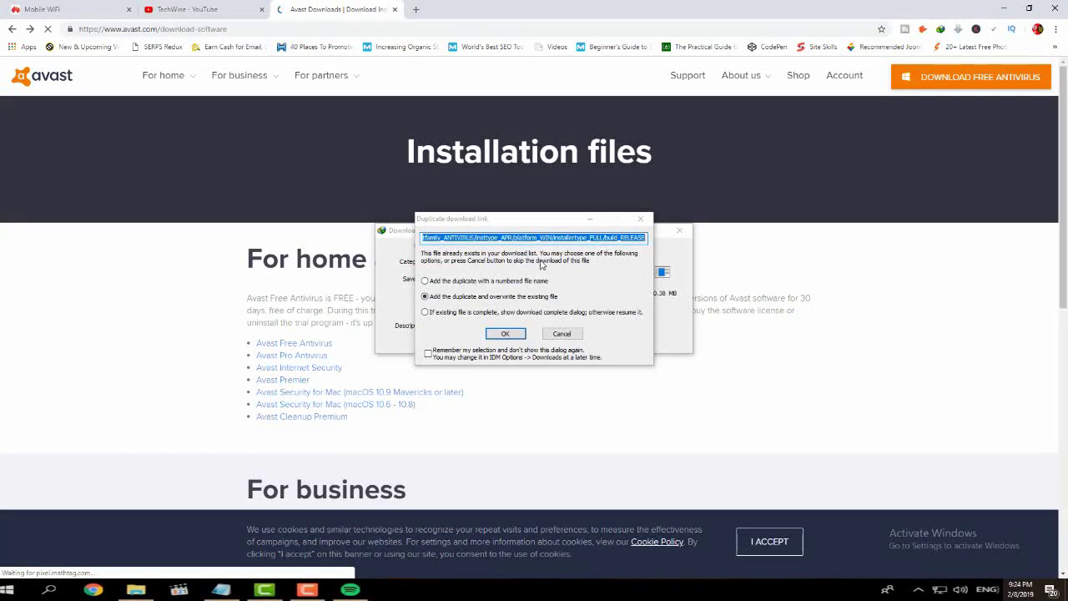
pyautogui.click(565, 334)
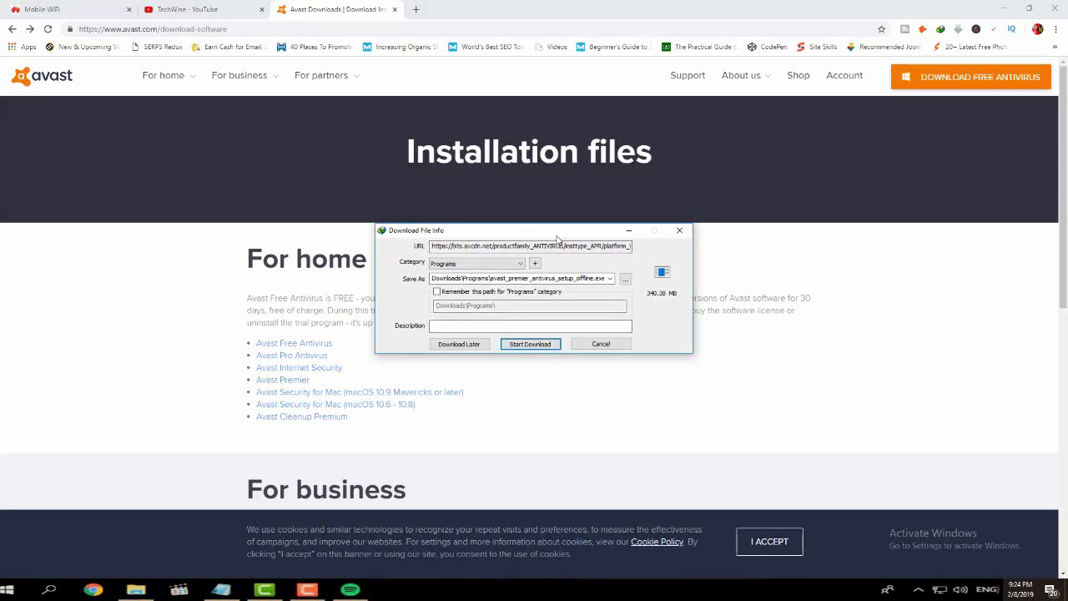
pyautogui.click(680, 232)
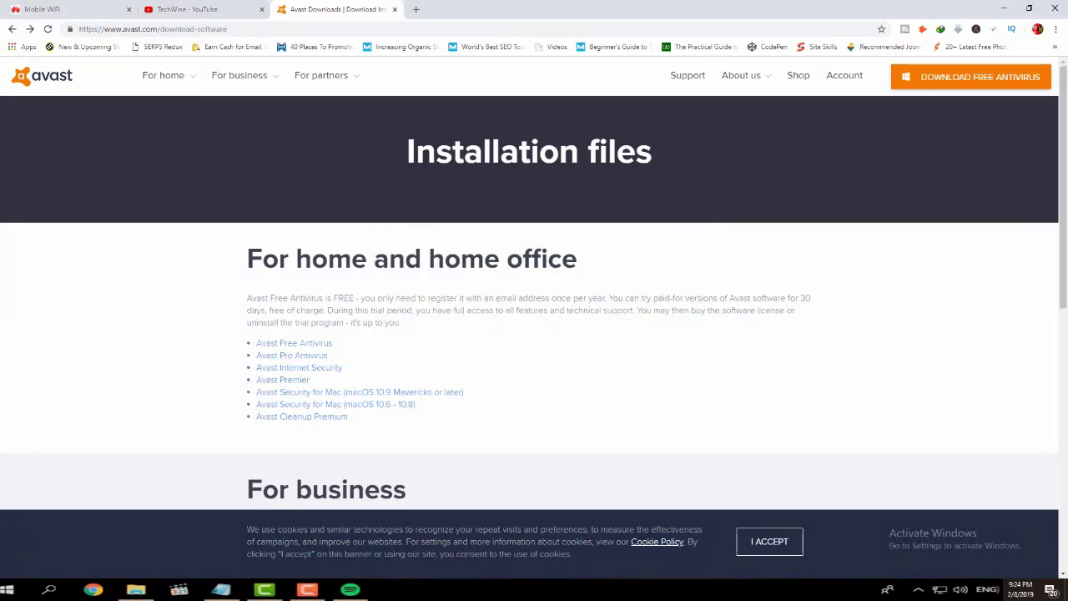
# Copy the license key link from the notes and load it in the current tab
pyautogui.hotkey('alt', 'Tab')
pyautogui.click(456, 562)
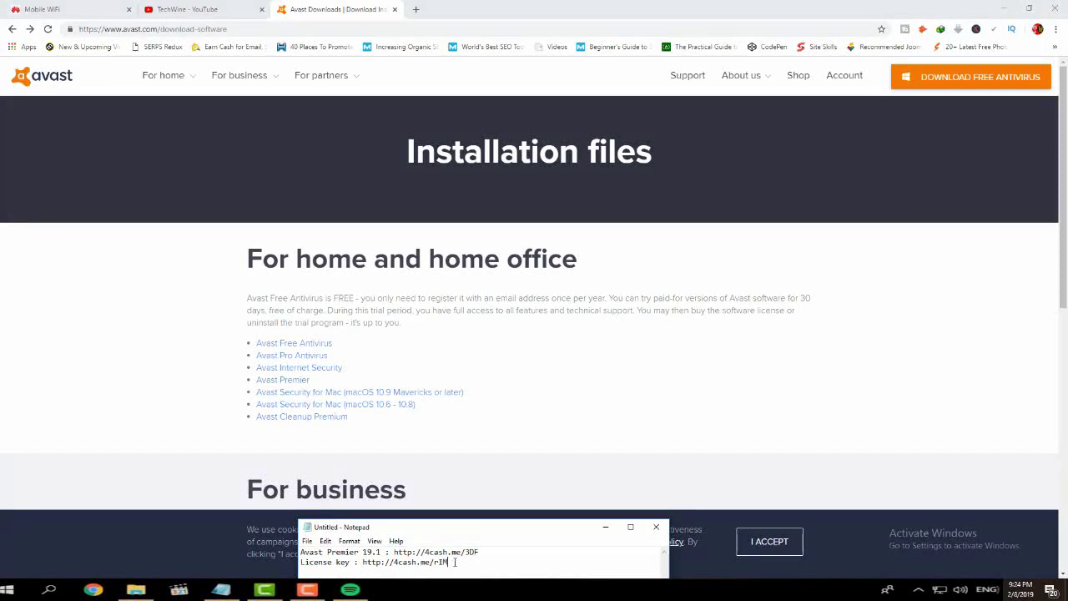
pyautogui.moveTo(455, 561); pyautogui.dragTo(365, 564)
pyautogui.hotkey('ctrl', 'c')
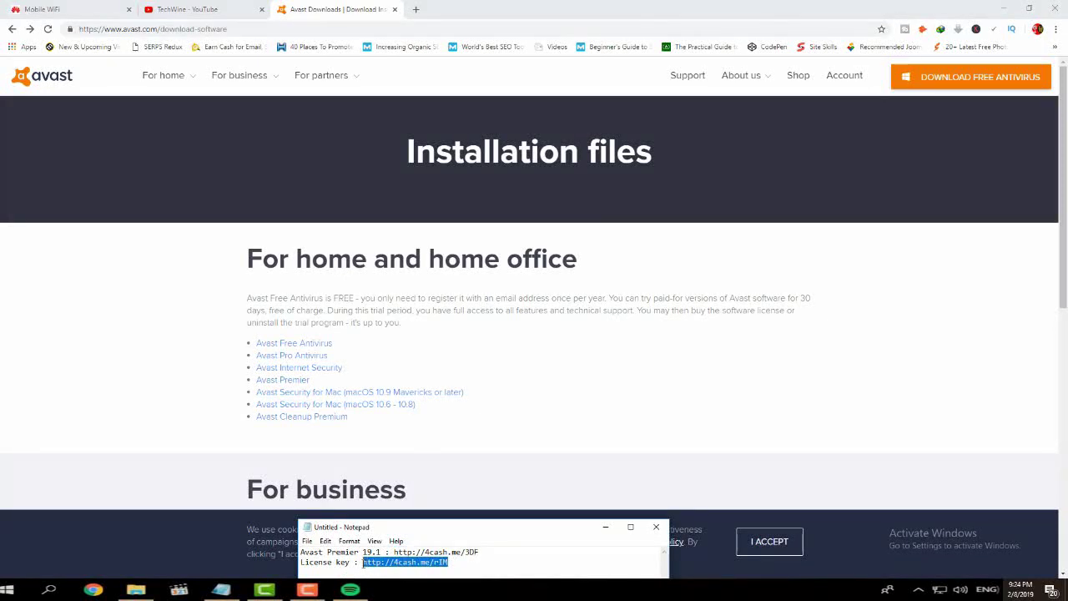
pyautogui.click(605, 526)
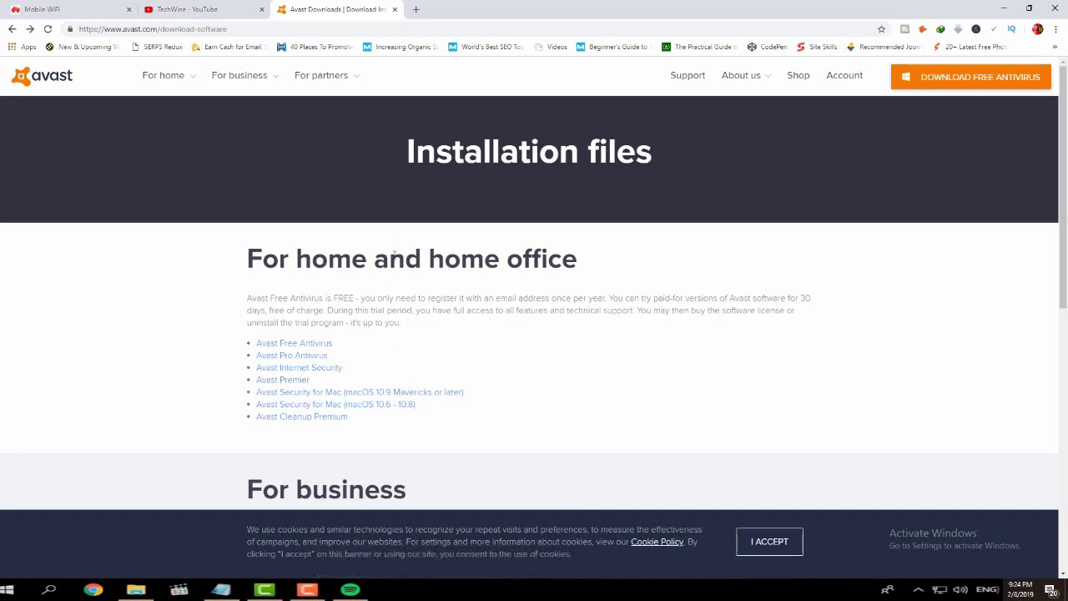
pyautogui.click(243, 29)
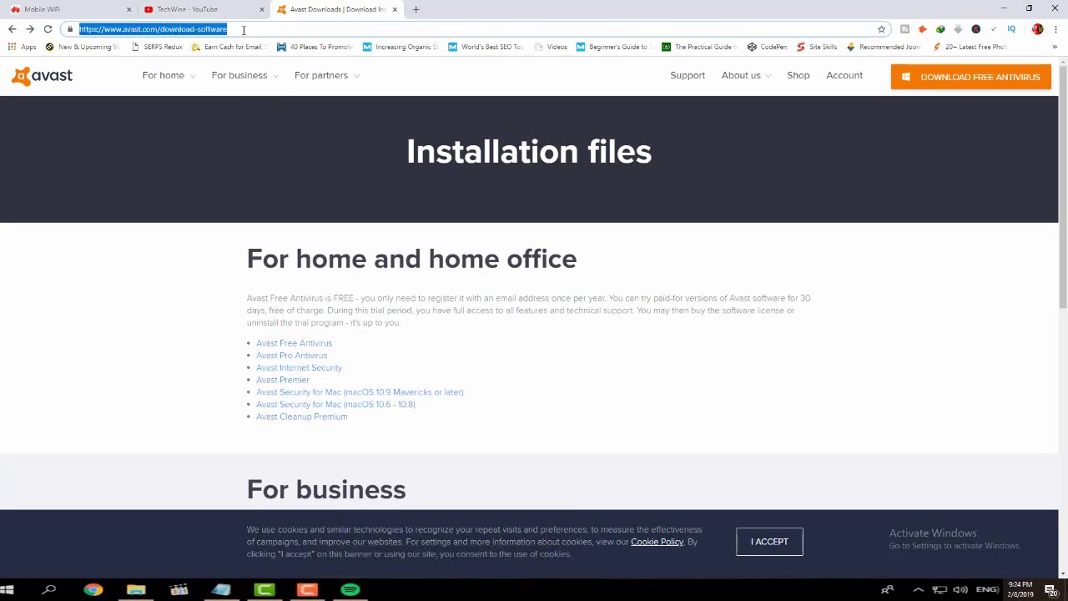
pyautogui.hotkey('ctrl', 'v')
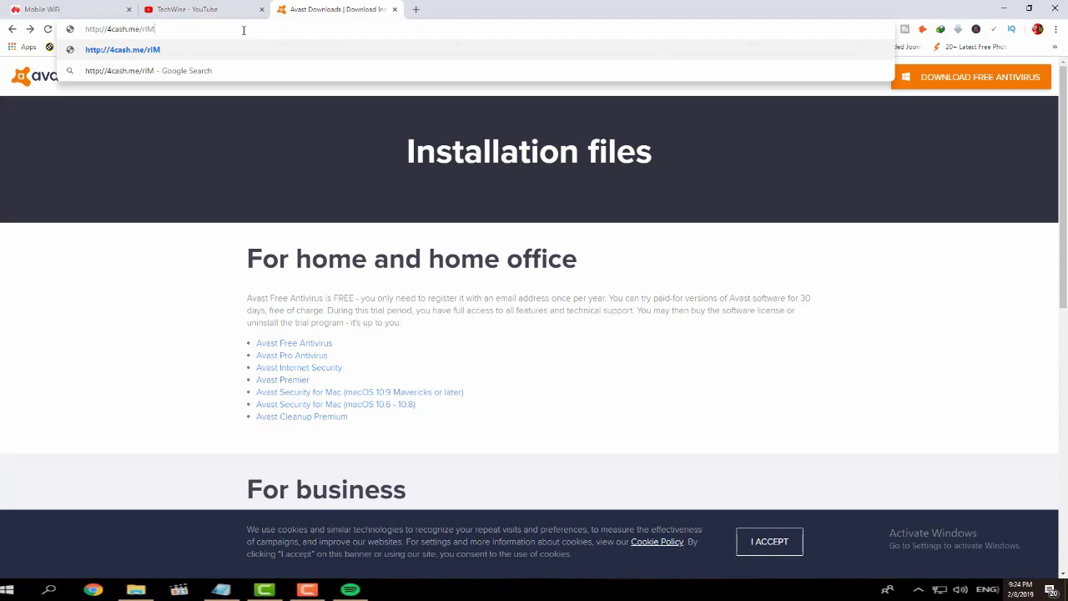
pyautogui.press('Return')
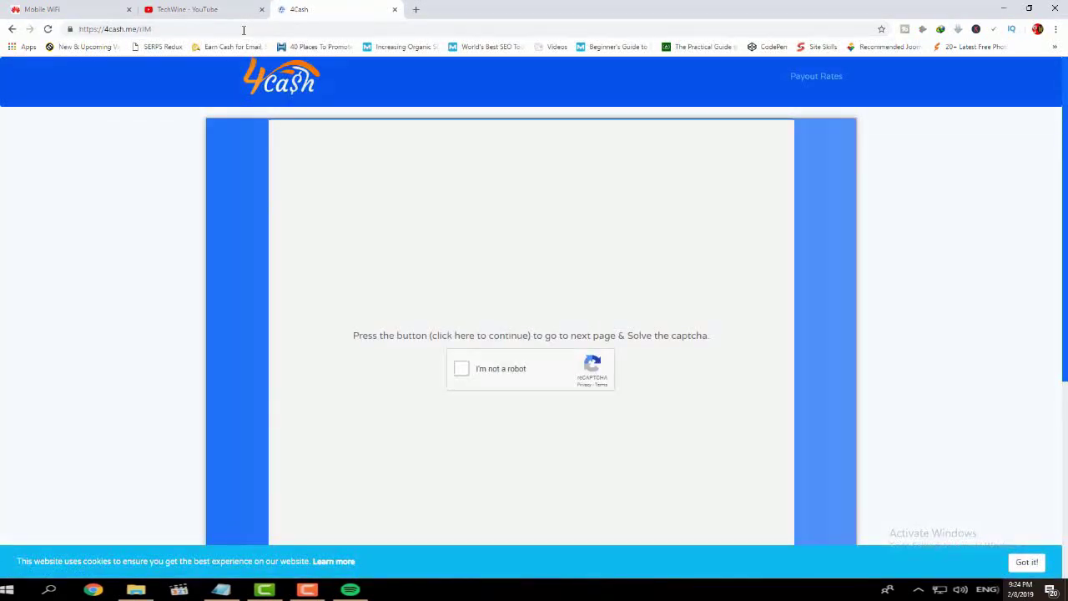
# Tick the reCAPTCHA box and scroll down to the continue link
pyautogui.click(464, 373)
pyautogui.scroll(-3, 522, 425)
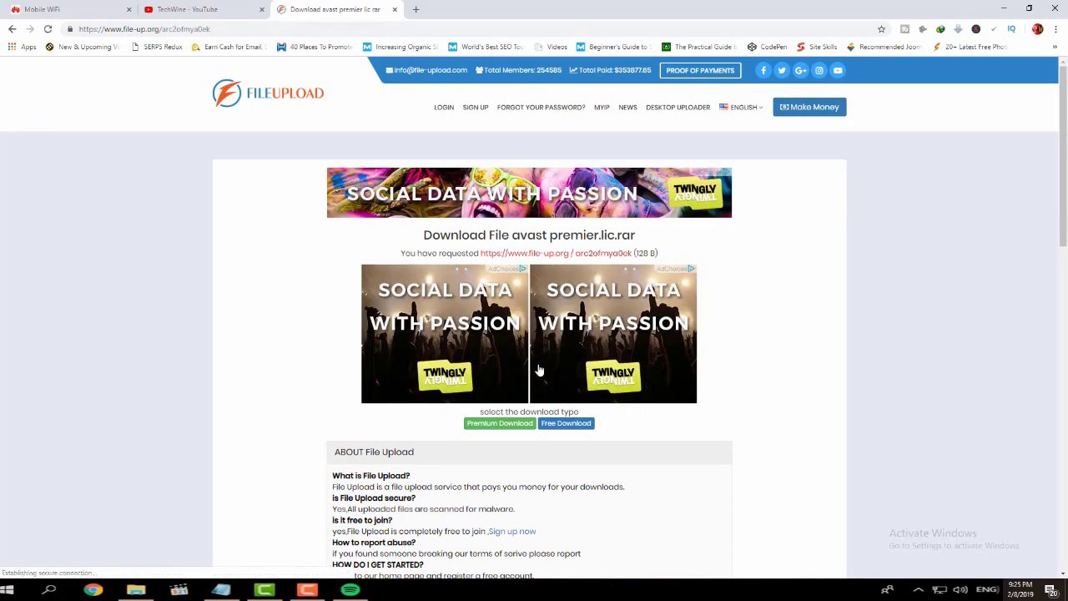
# Choose Free Download for avast premier.lic.rar and tick the reCAPTCHA box
pyautogui.scroll(-2, 539, 372)
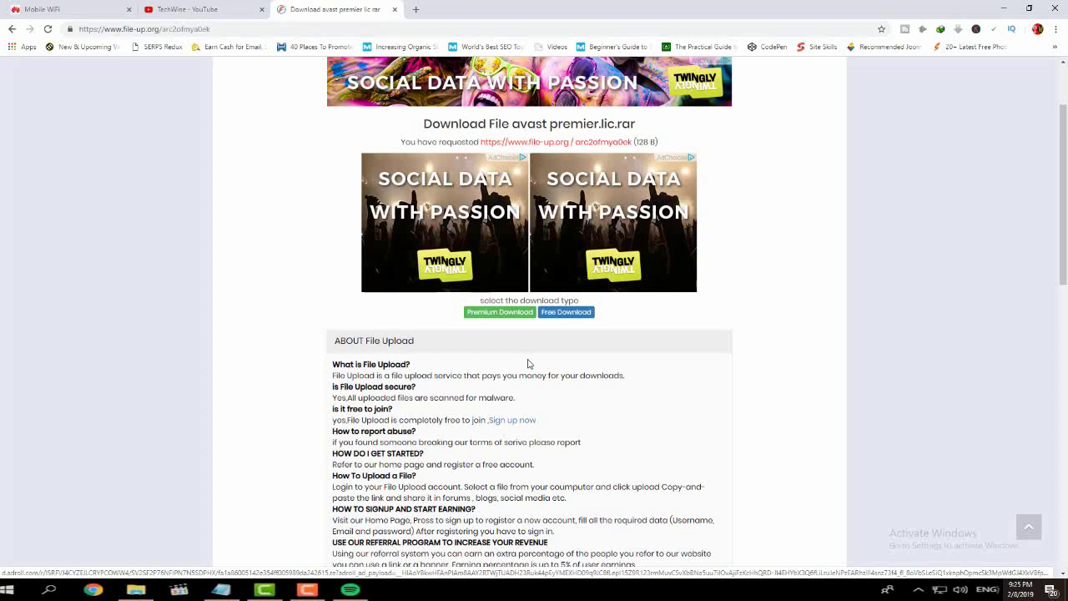
pyautogui.click(566, 314)
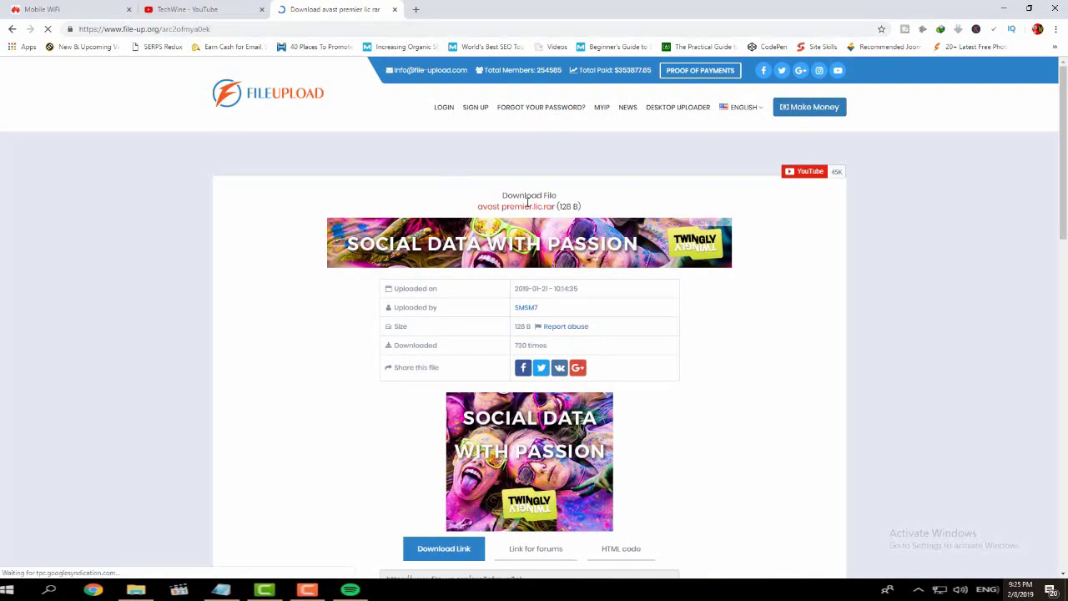
pyautogui.scroll(-3, 539, 321)
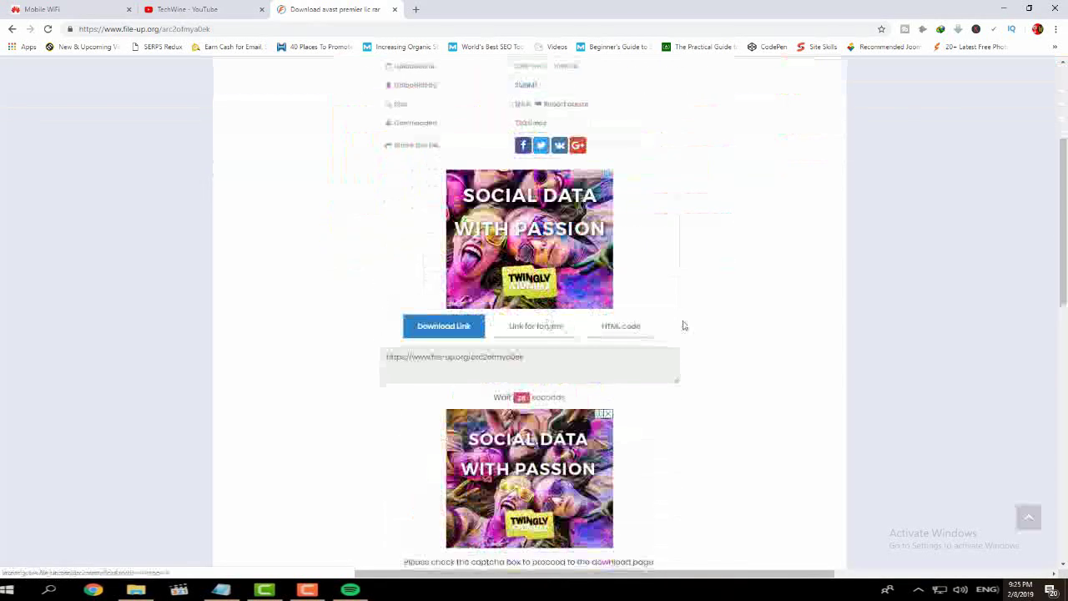
pyautogui.scroll(-1, 609, 362)
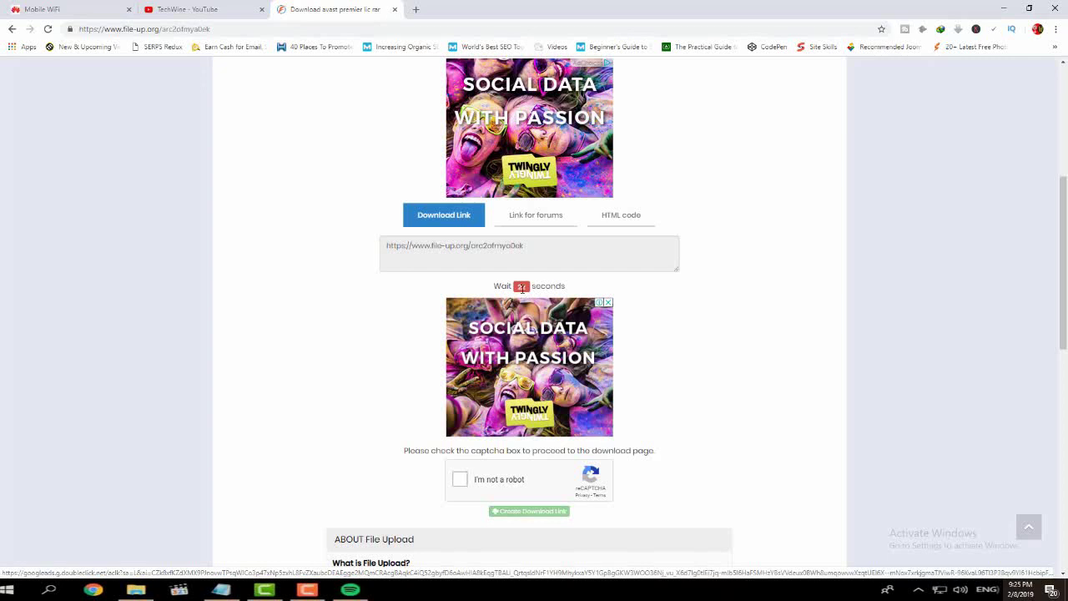
pyautogui.click(459, 482)
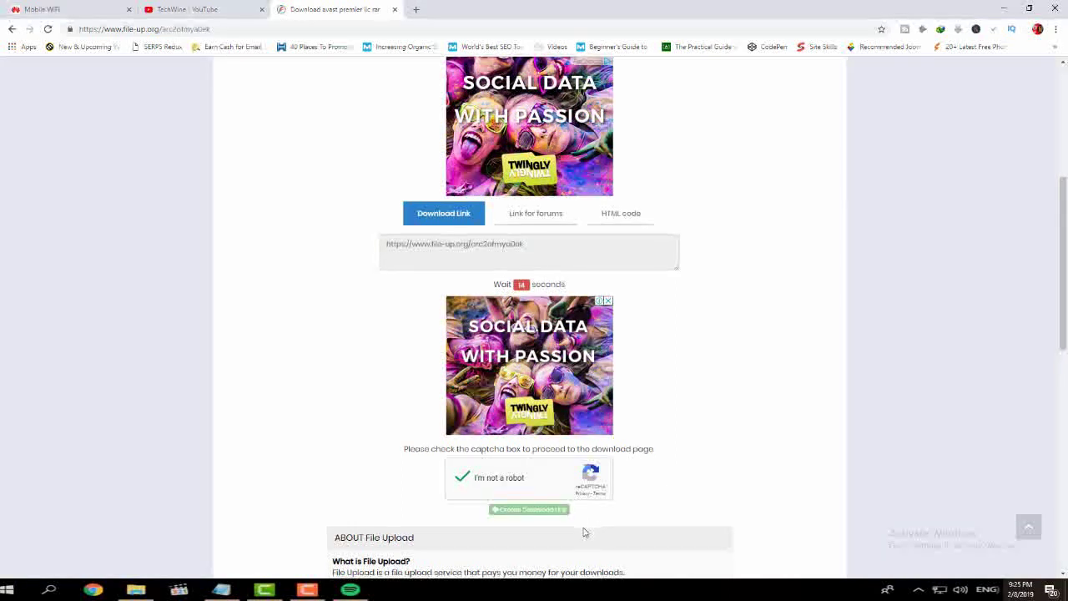
pyautogui.scroll(-1, 584, 501)
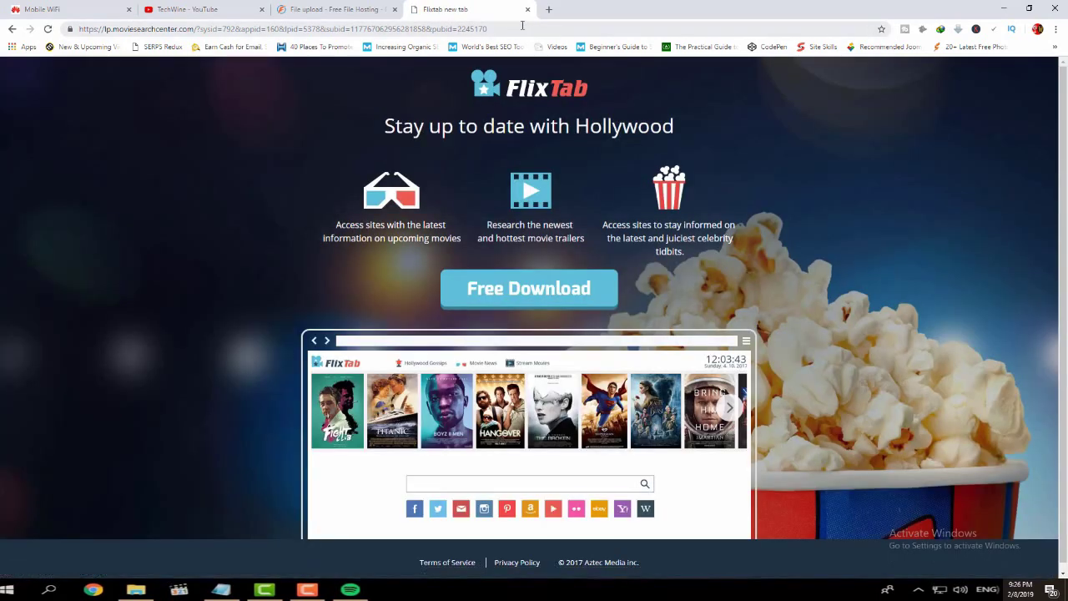
# Return to File Upload and start the license download under the Compressed category
pyautogui.click(367, 10)
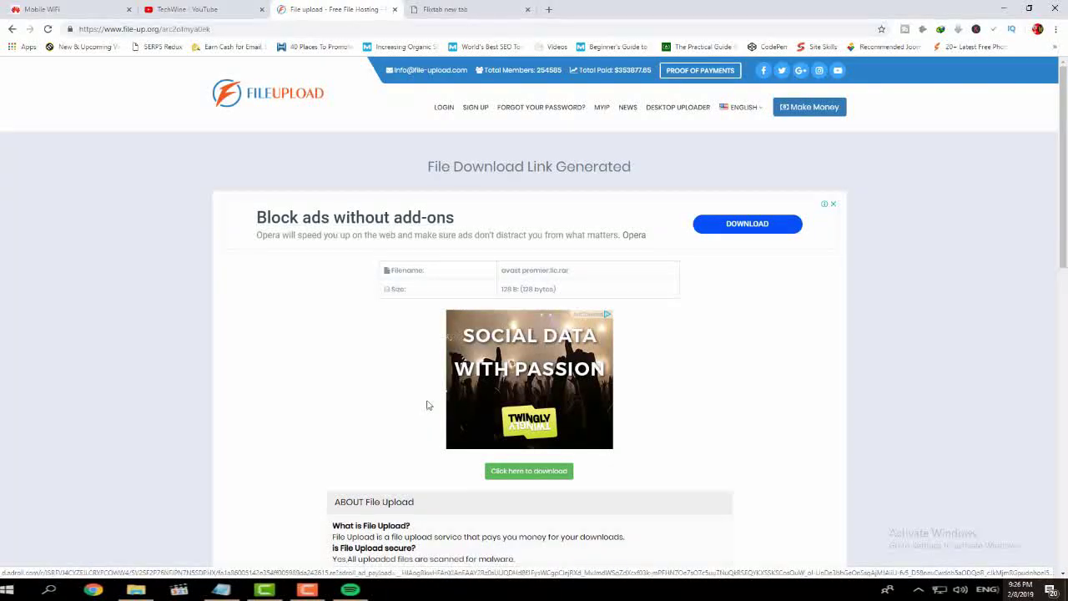
pyautogui.scroll(-2, 356, 354)
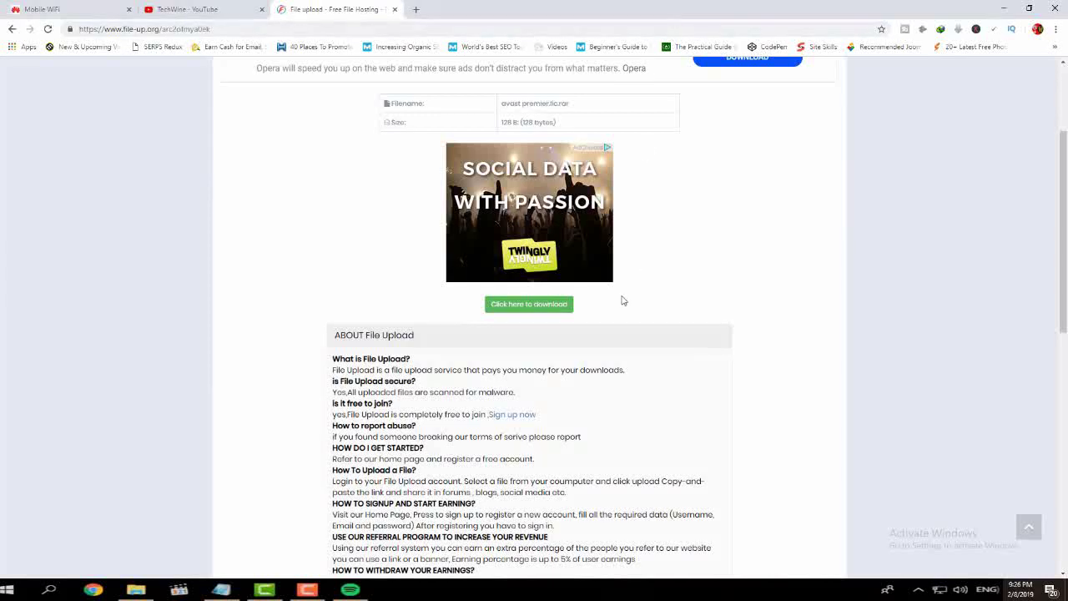
pyautogui.click(528, 312)
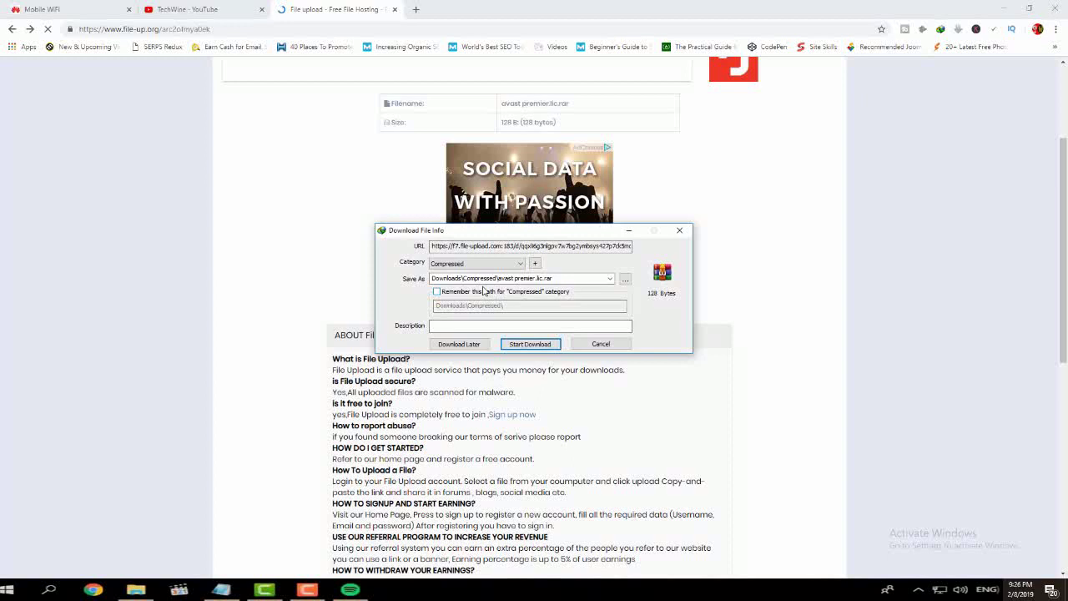
pyautogui.click(521, 263)
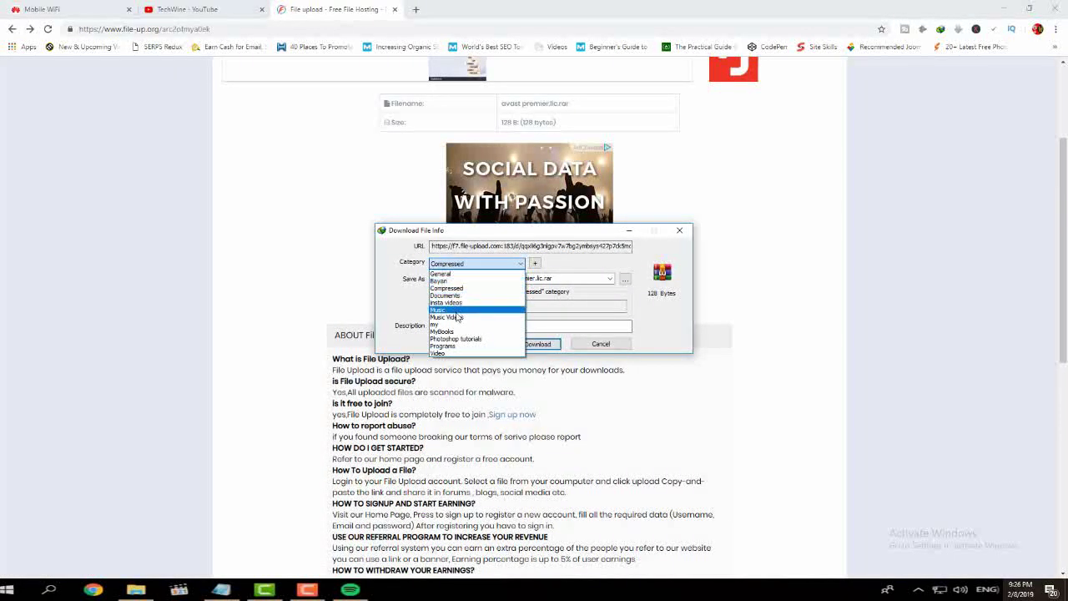
pyautogui.click(561, 262)
# Save avast premier.lic.rar to the Desktop and finish the download
pyautogui.click(625, 280)
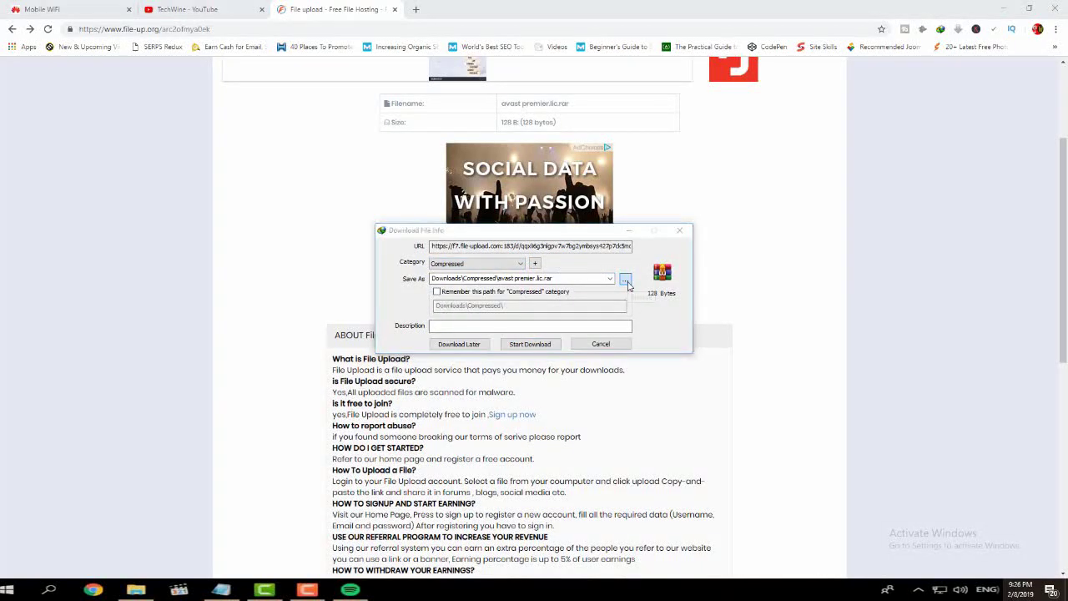
pyautogui.click(427, 344)
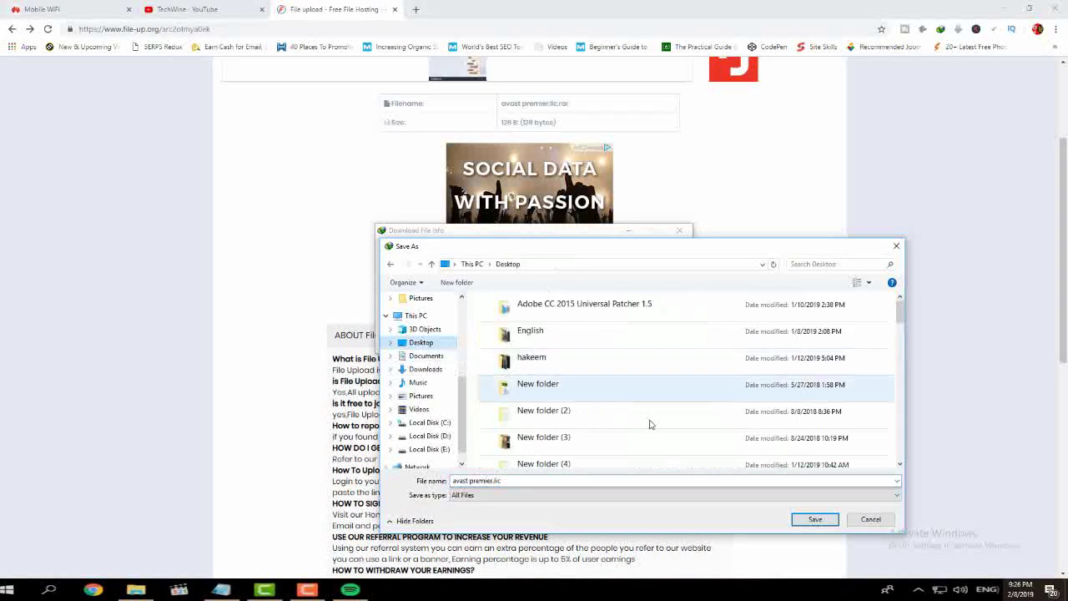
pyautogui.click(814, 518)
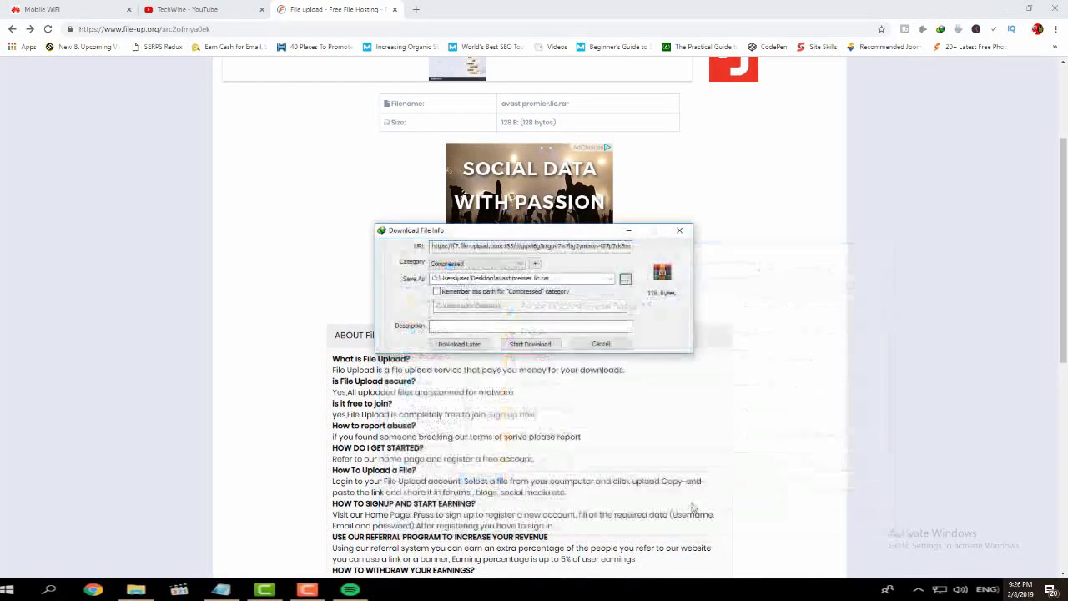
pyautogui.click(532, 344)
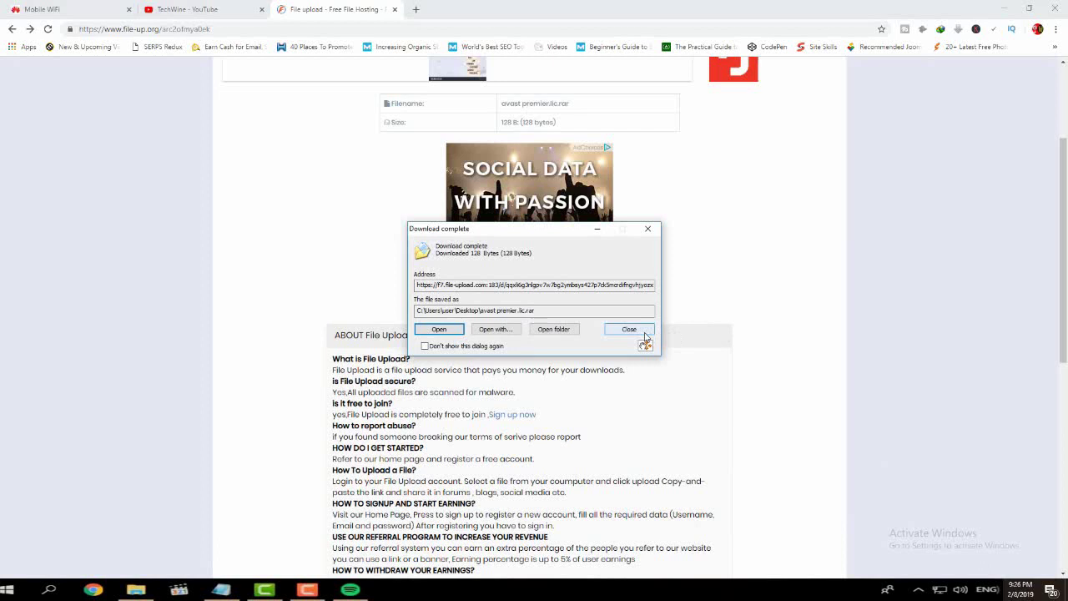
pyautogui.click(643, 333)
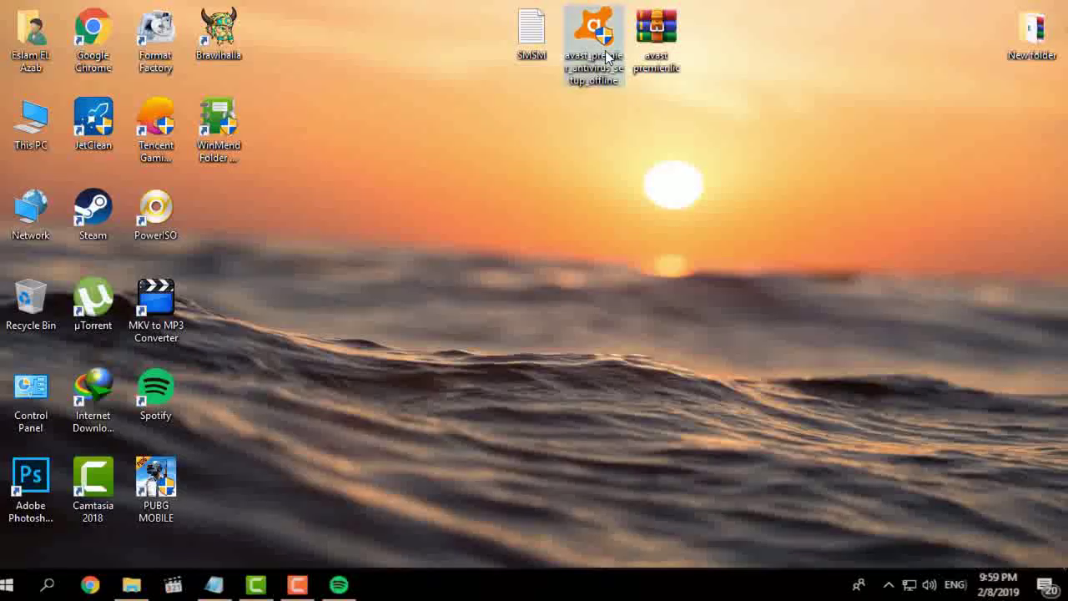
pyautogui.click(607, 57)
# Run the Avast Premier installer with Avast Secure Browser unticked and install
pyautogui.doubleClick(607, 57)
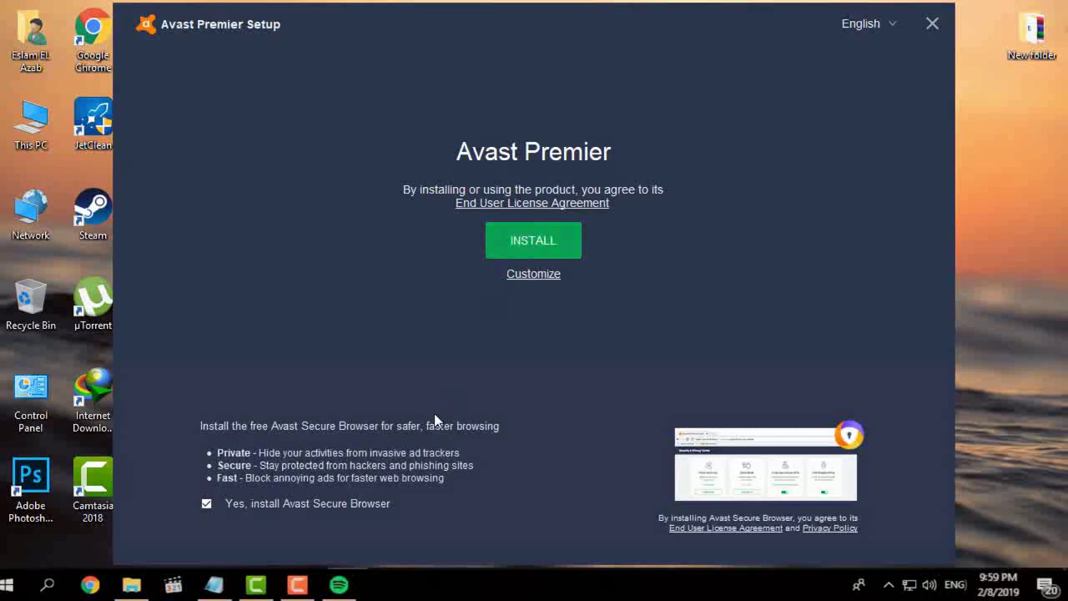
pyautogui.click(206, 503)
pyautogui.click(543, 247)
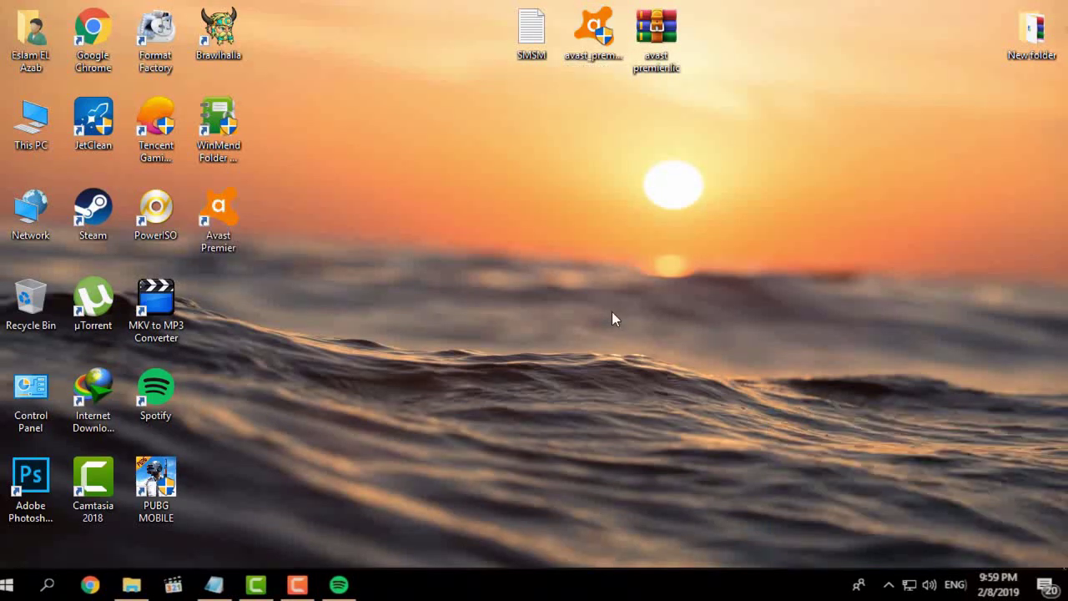
# Open Avast from the tray, pass two welcome pages, decline Android protection, and minimize
pyautogui.click(889, 584)
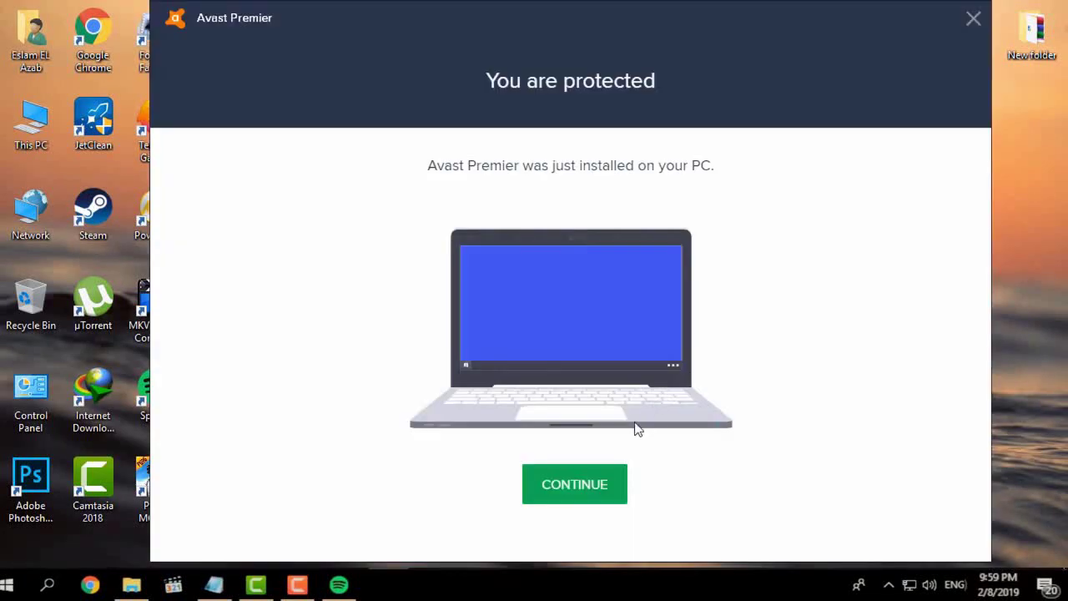
pyautogui.click(572, 496)
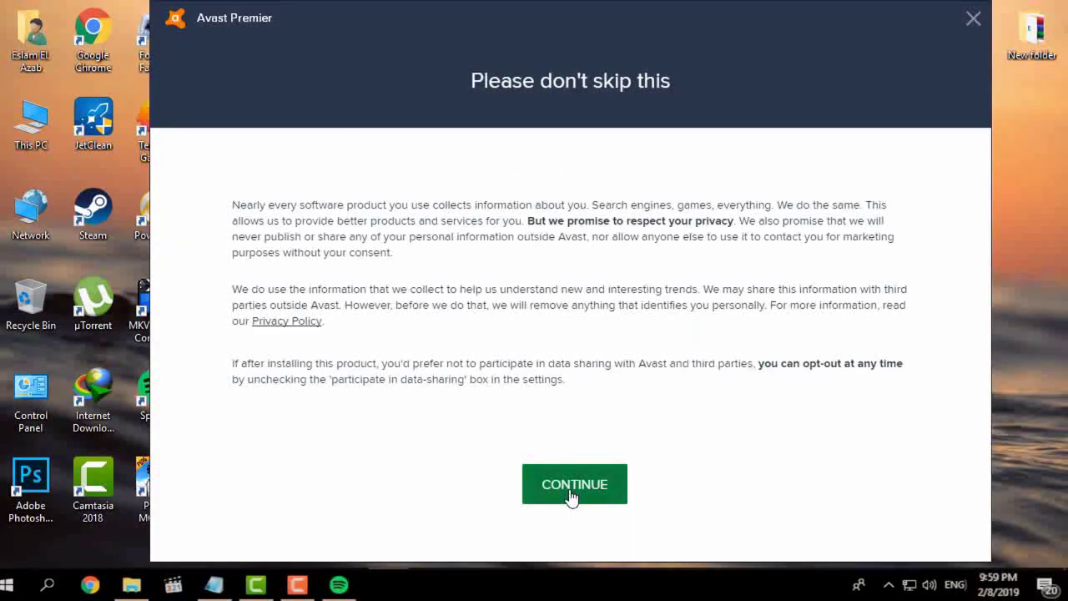
pyautogui.click(571, 496)
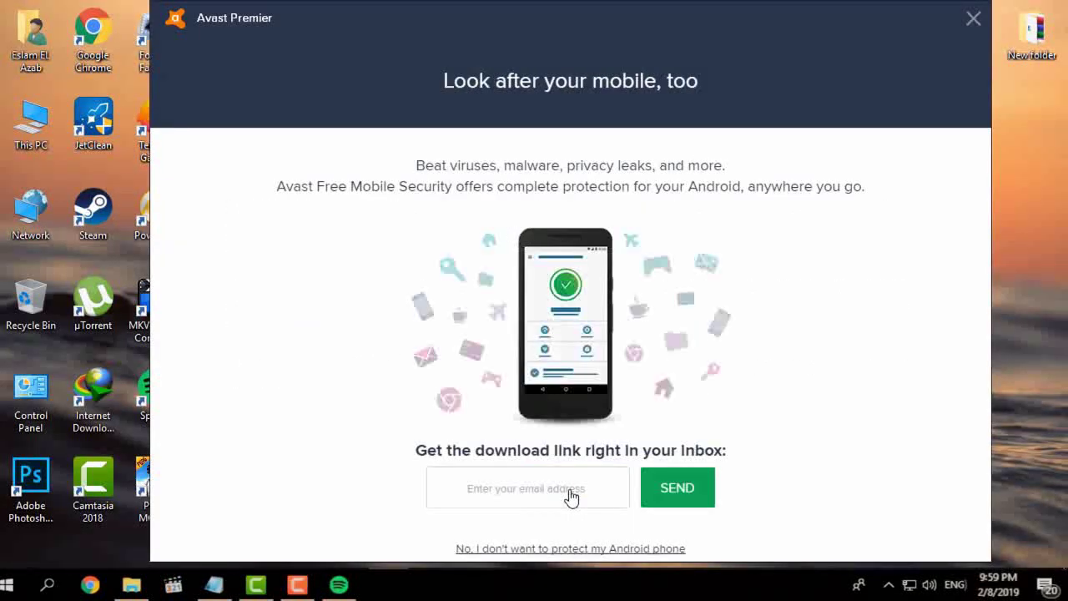
pyautogui.click(584, 550)
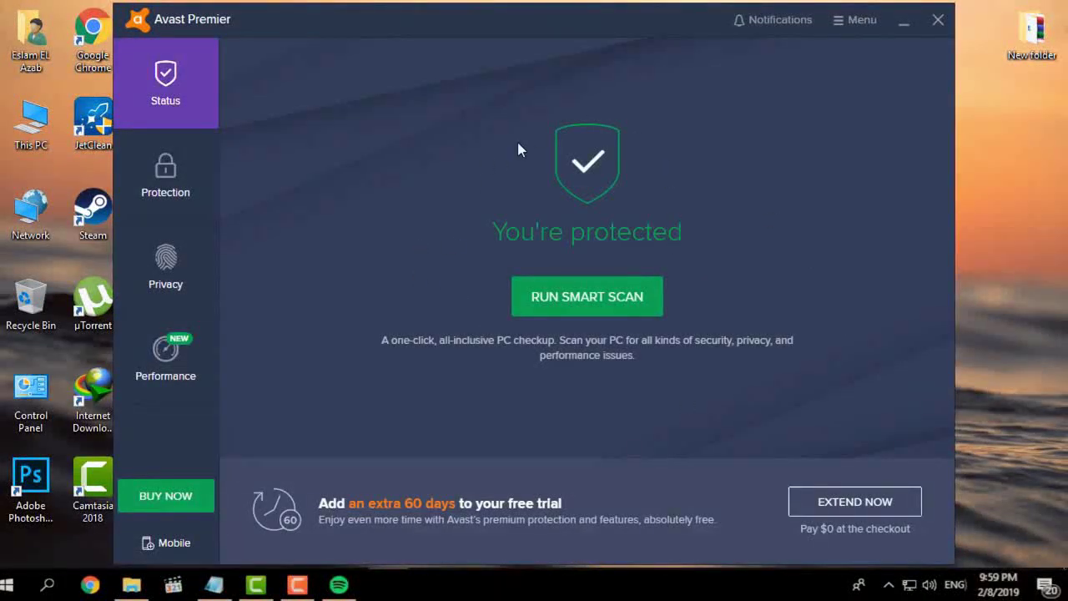
pyautogui.click(903, 21)
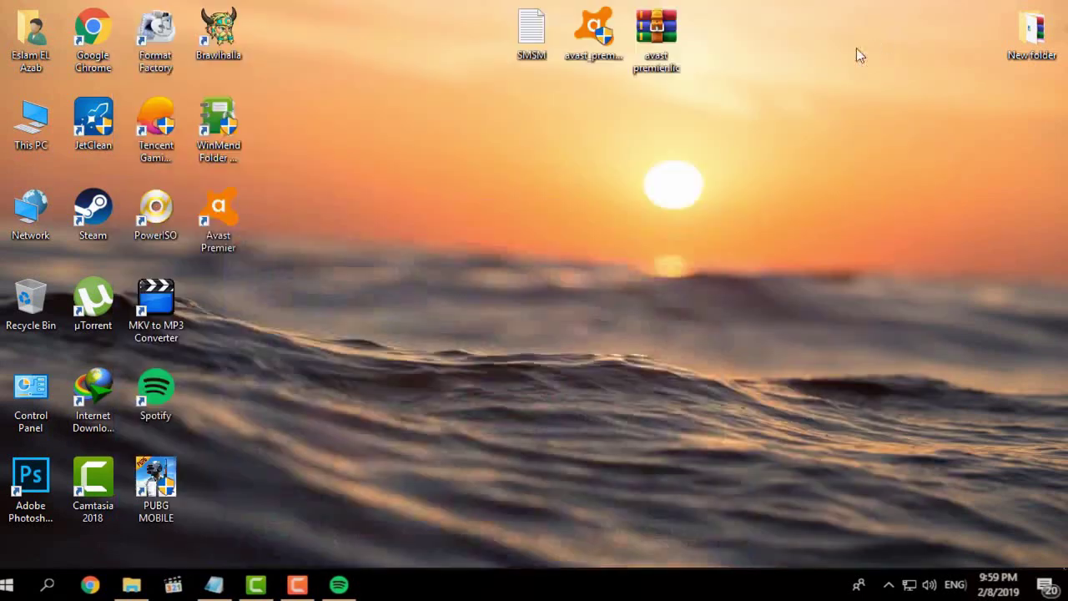
# Extract avast premier.lic onto the desktop with Extract Here, then reopen Avast Premier
pyautogui.rightClick(659, 55)
pyautogui.click(733, 214)
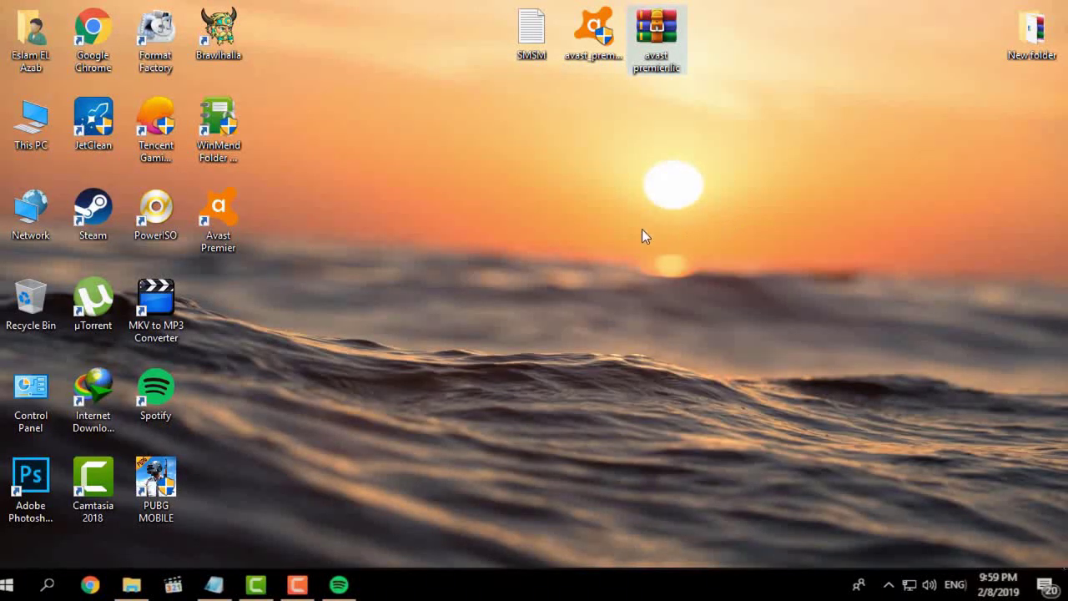
pyautogui.moveTo(218, 323)
pyautogui.mouseDown()
pyautogui.moveTo(671, 135)
pyautogui.moveTo(660, 133)
pyautogui.mouseUp()
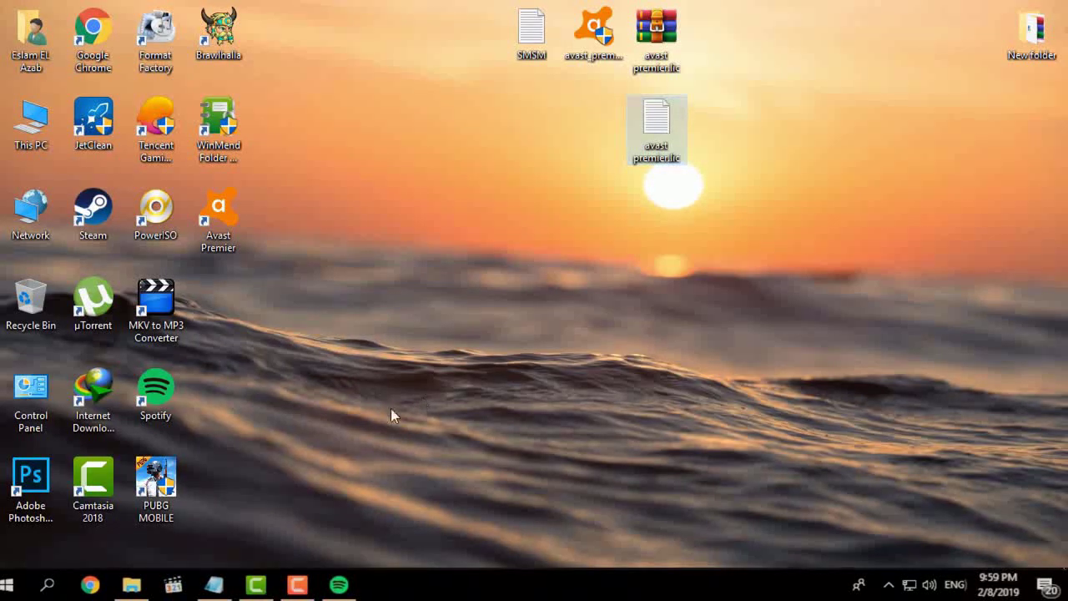
pyautogui.doubleClick(655, 125)
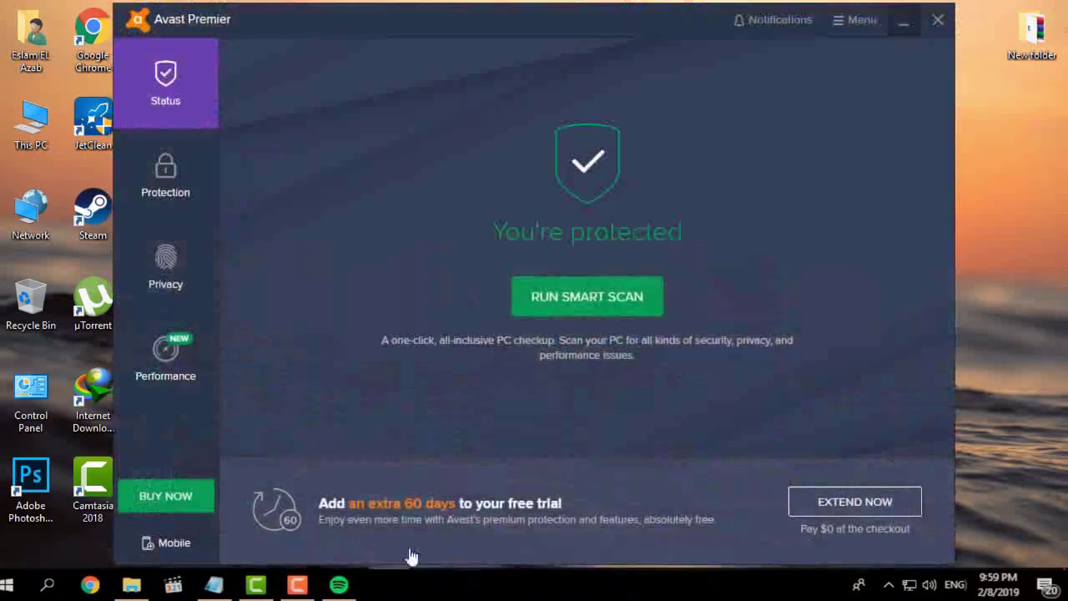
# Review My licenses, showing only the trial Premier license with 15 days left, then close it
pyautogui.click(860, 19)
pyautogui.click(855, 107)
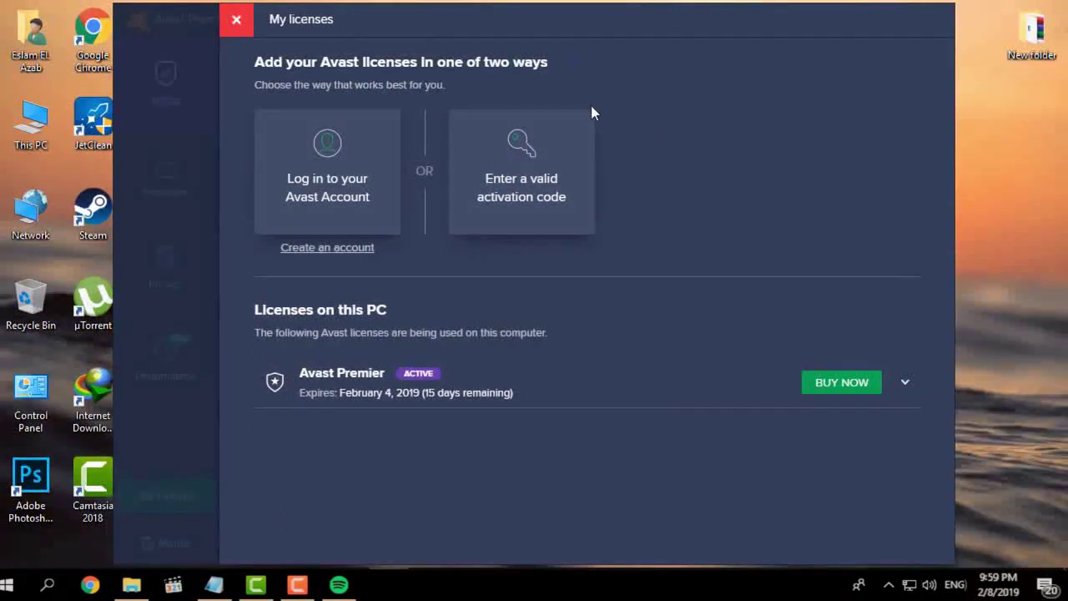
pyautogui.click(236, 19)
# Minimize Avast, open avast premier.lic in Notepad, and copy its first license key
pyautogui.click(909, 19)
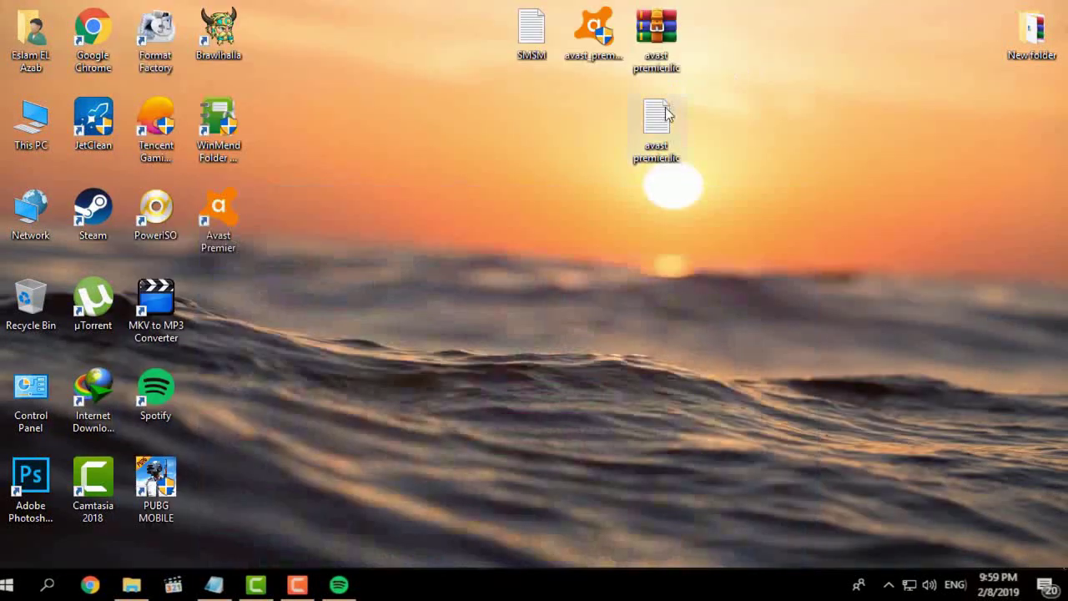
pyautogui.doubleClick(659, 119)
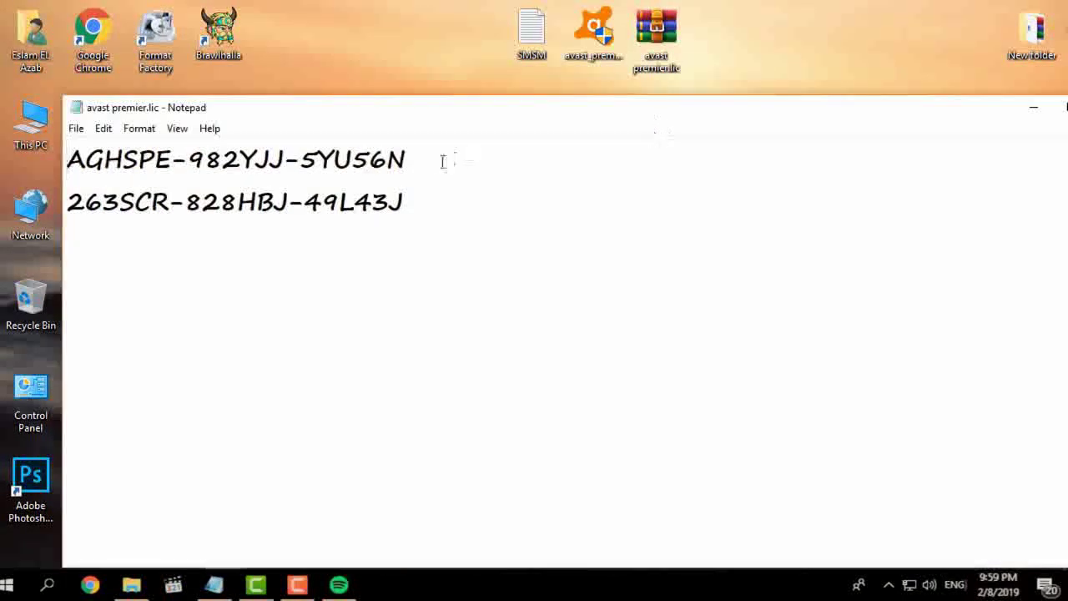
pyautogui.moveTo(443, 159); pyautogui.dragTo(222, 163)
pyautogui.moveTo(413, 160); pyautogui.dragTo(69, 160)
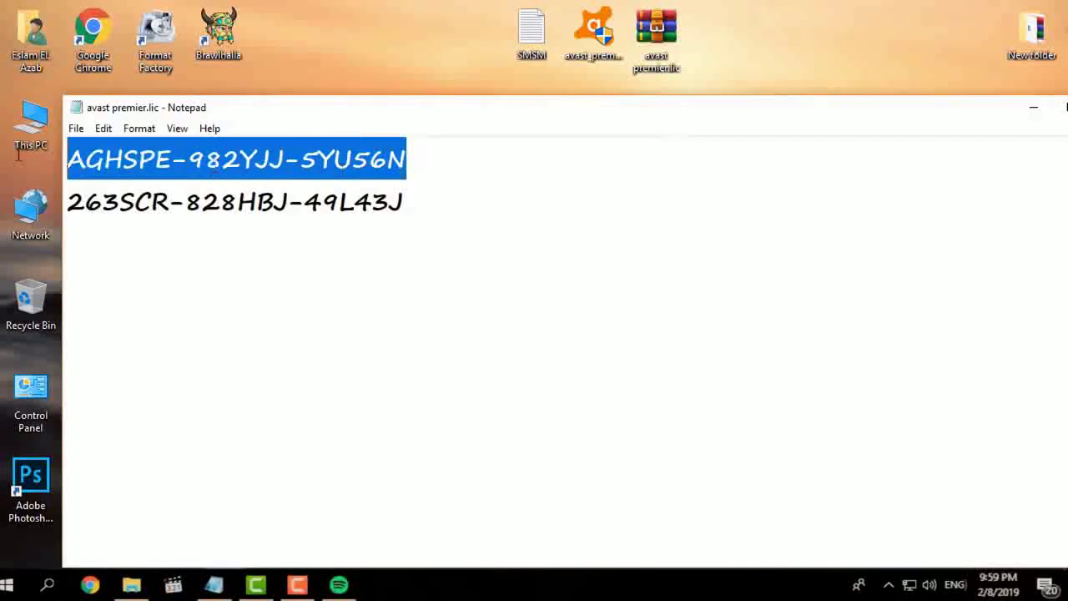
pyautogui.rightClick(97, 154)
pyautogui.click(172, 215)
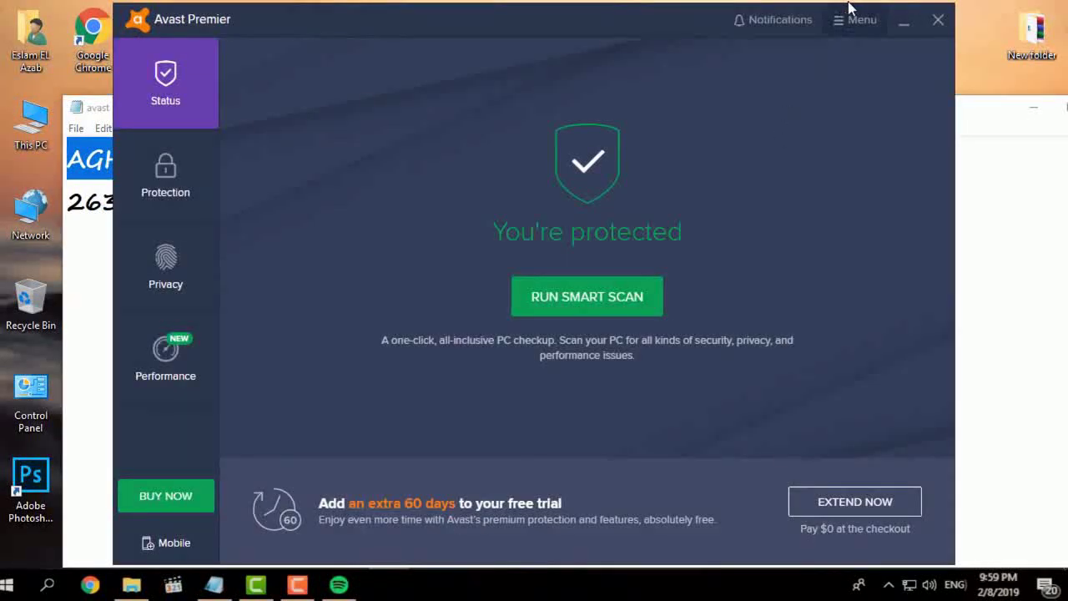
# Paste the copied key as an activation code in My licenses and apply it to Avast Premier
pyautogui.click(850, 20)
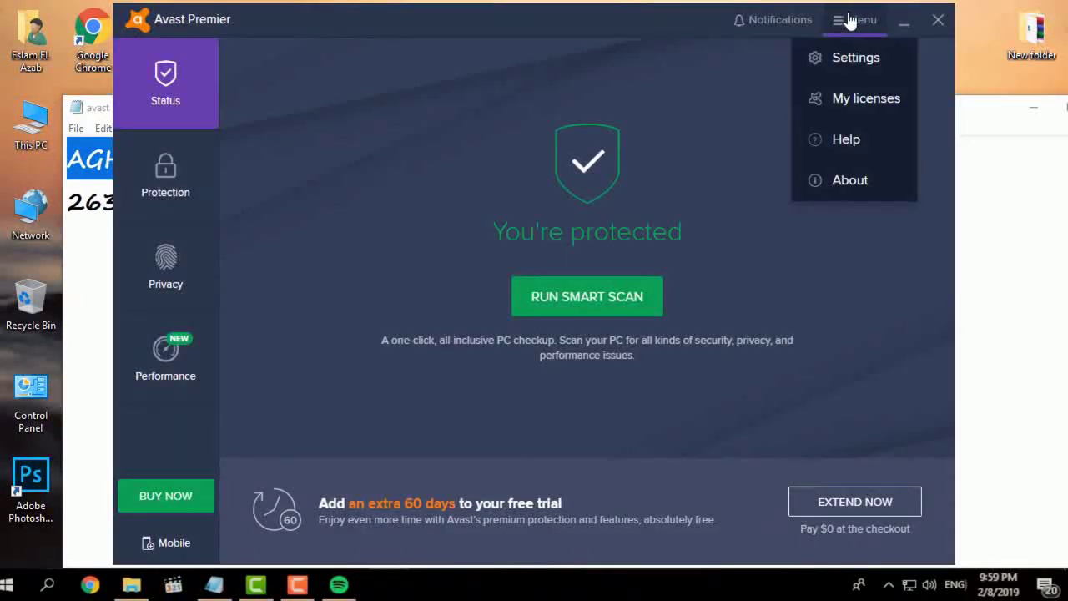
pyautogui.click(843, 98)
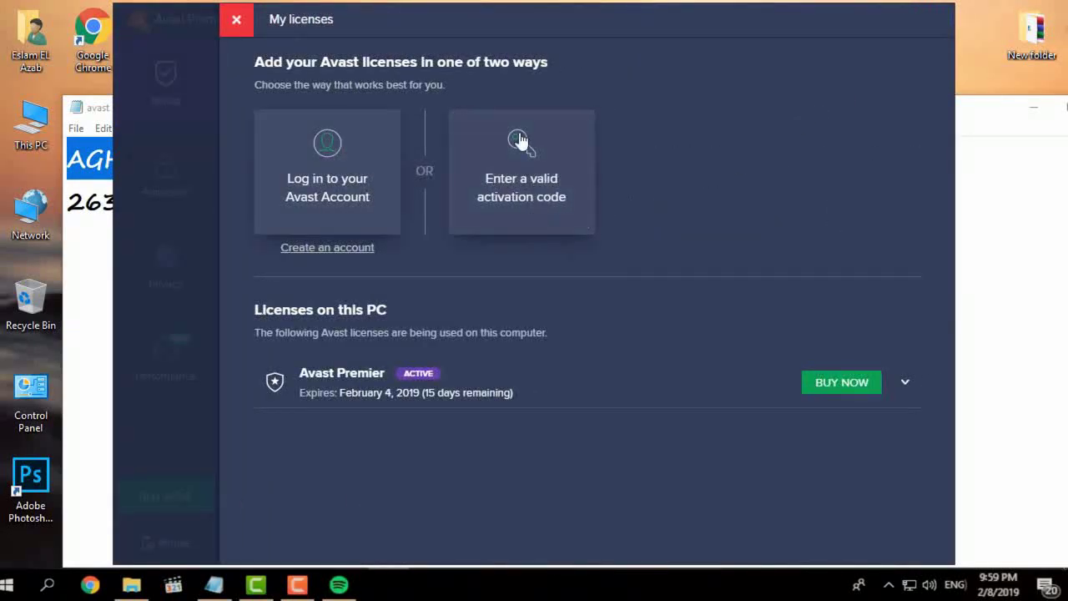
pyautogui.click(519, 140)
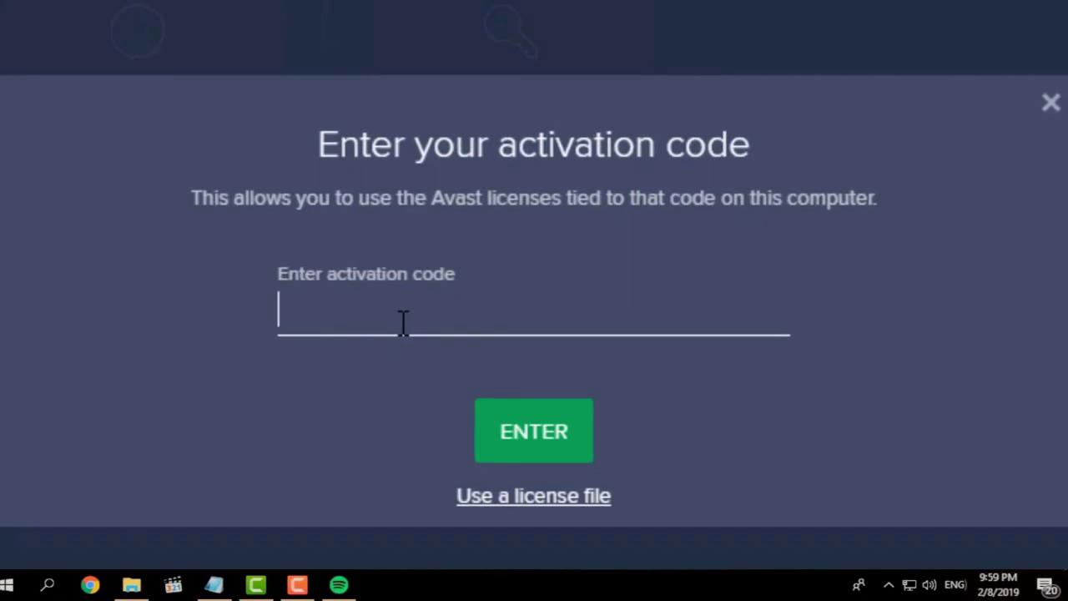
pyautogui.hotkey('ctrl', 'v')
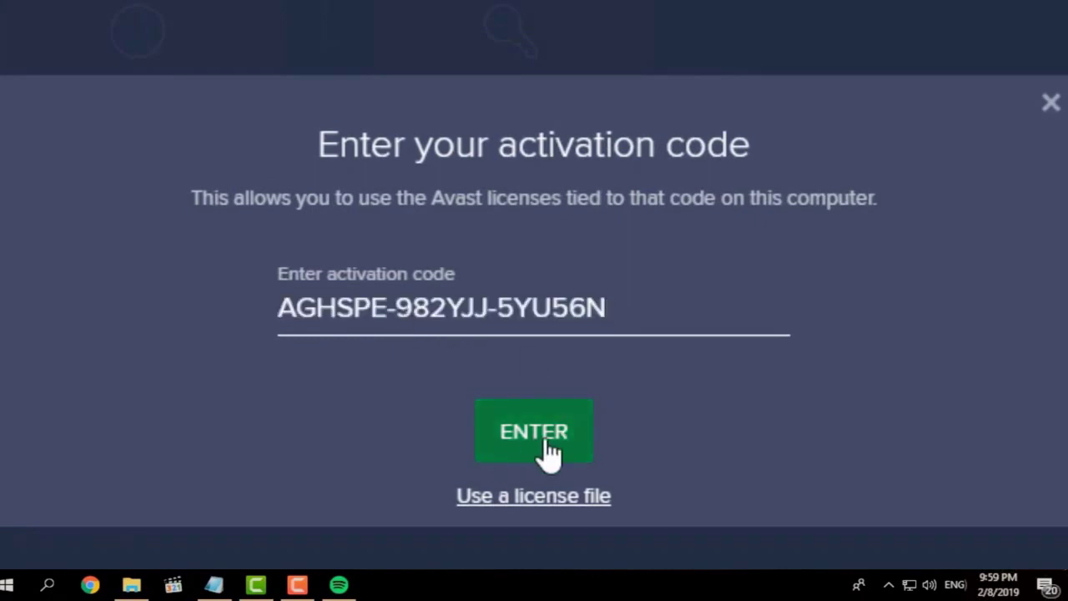
pyautogui.click(546, 449)
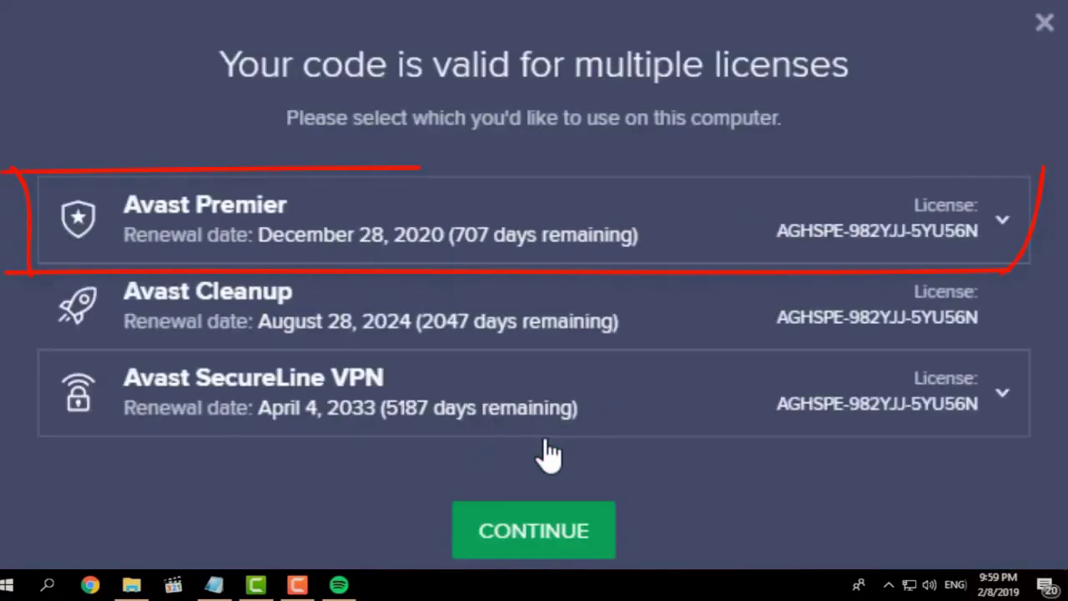
pyautogui.click(542, 251)
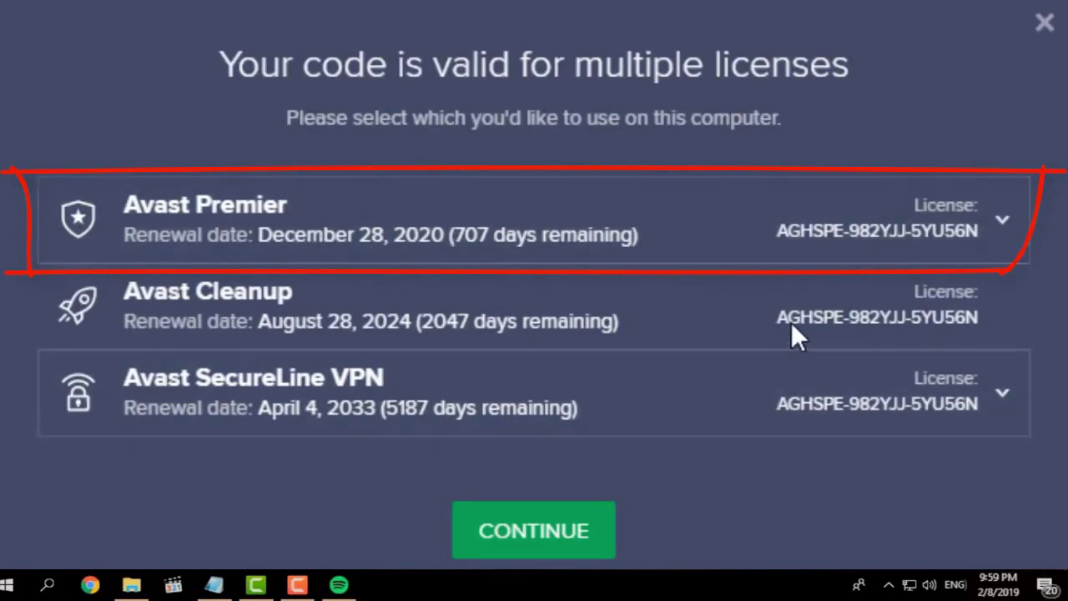
pyautogui.click(483, 533)
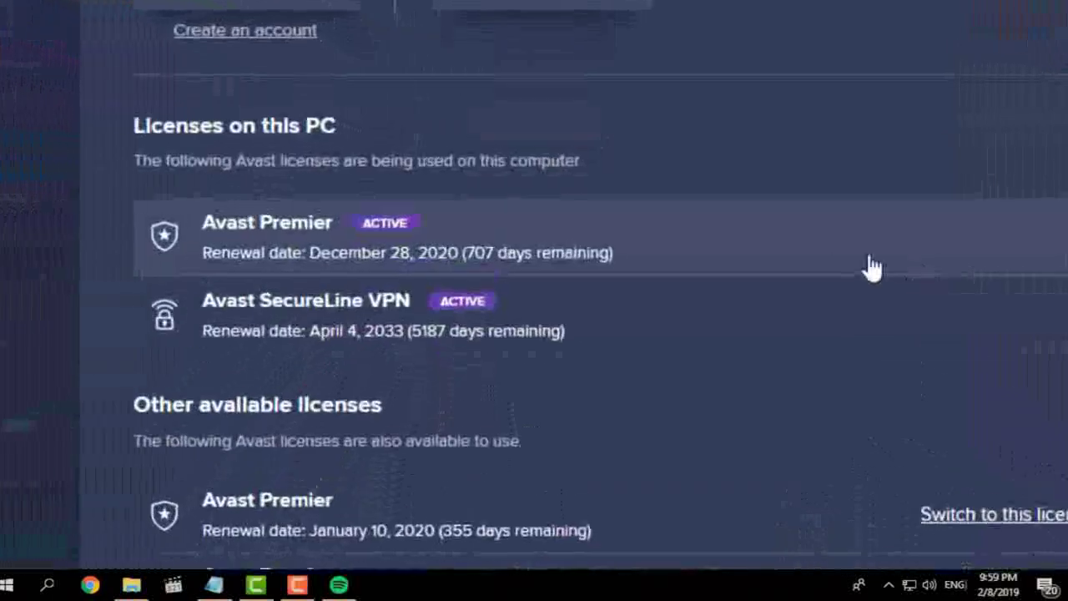
# Show the active Premier license's key and scroll through the other available licenses
pyautogui.click(701, 326)
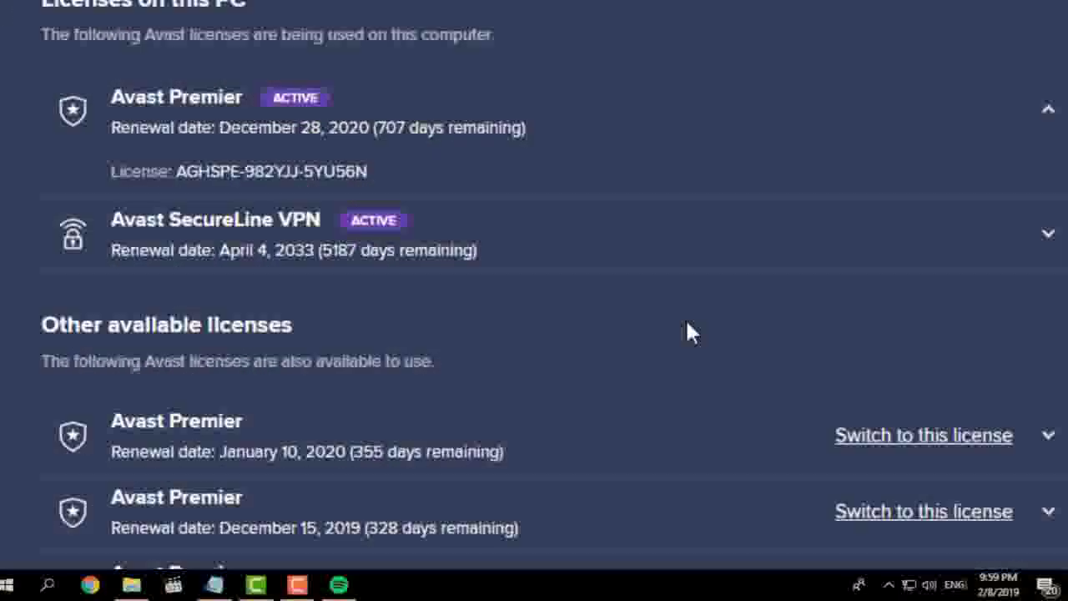
pyautogui.scroll(-5, 667, 351)
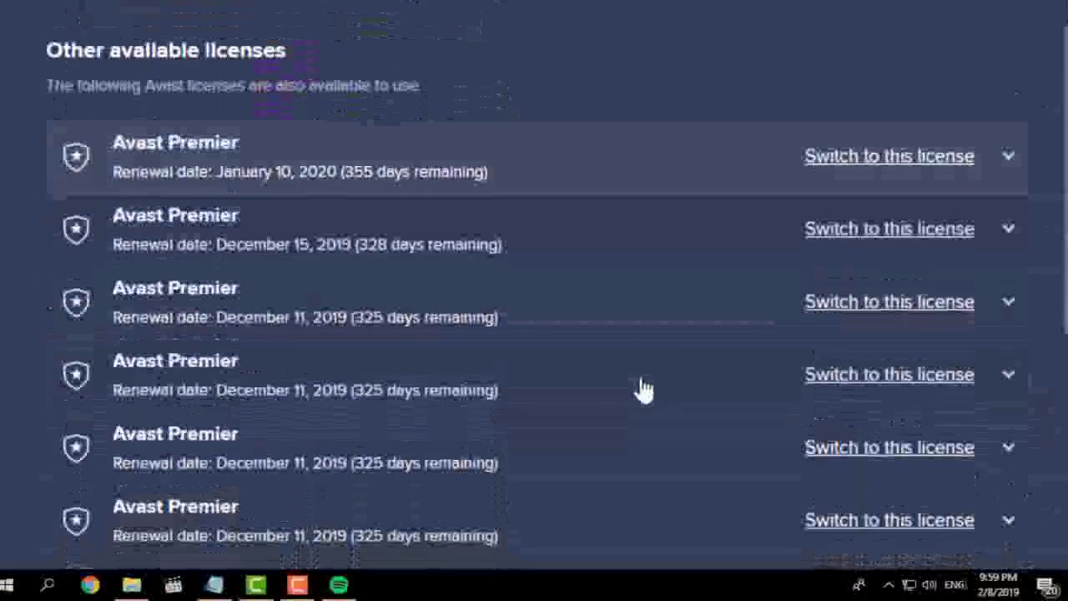
pyautogui.scroll(-1, 634, 384)
pyautogui.scroll(-2, 675, 376)
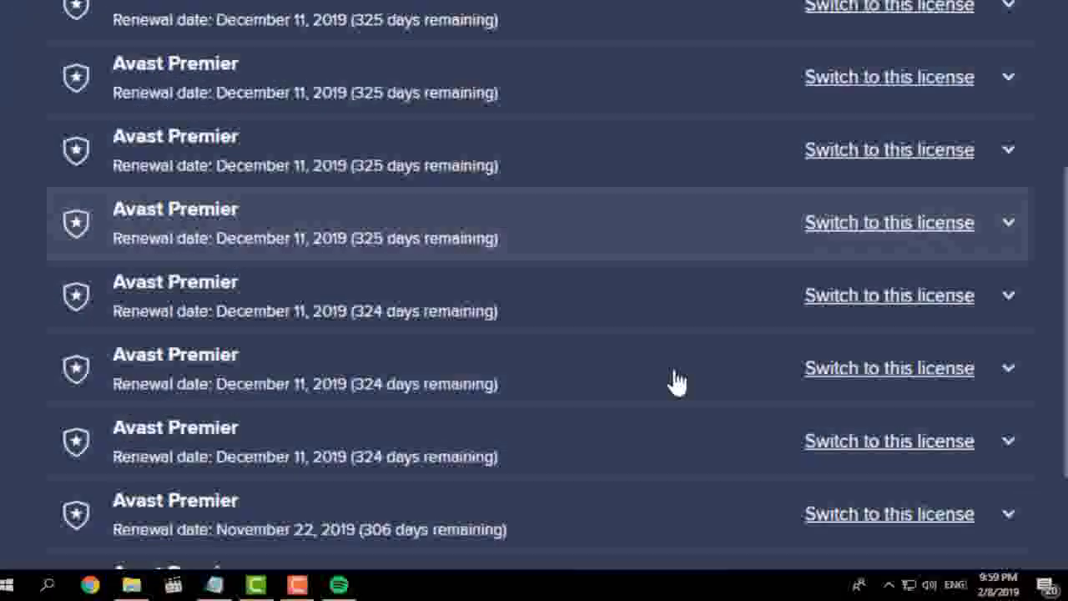
pyautogui.scroll(-2, 675, 376)
pyautogui.scroll(-2, 675, 380)
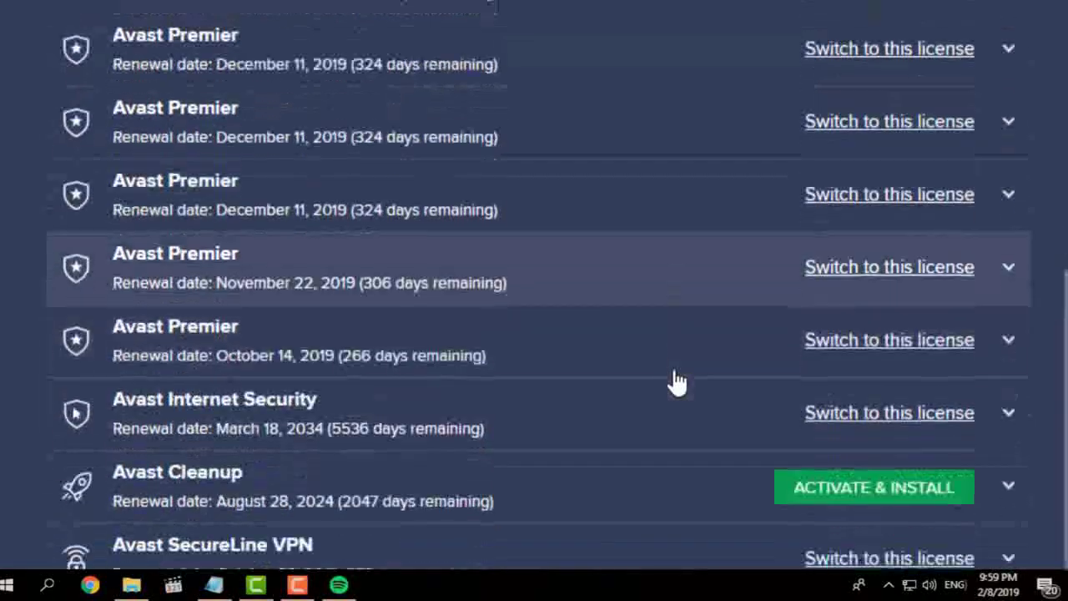
# Try switching to the October 14 Premier license, then dismiss the prompt without switching
pyautogui.click(841, 351)
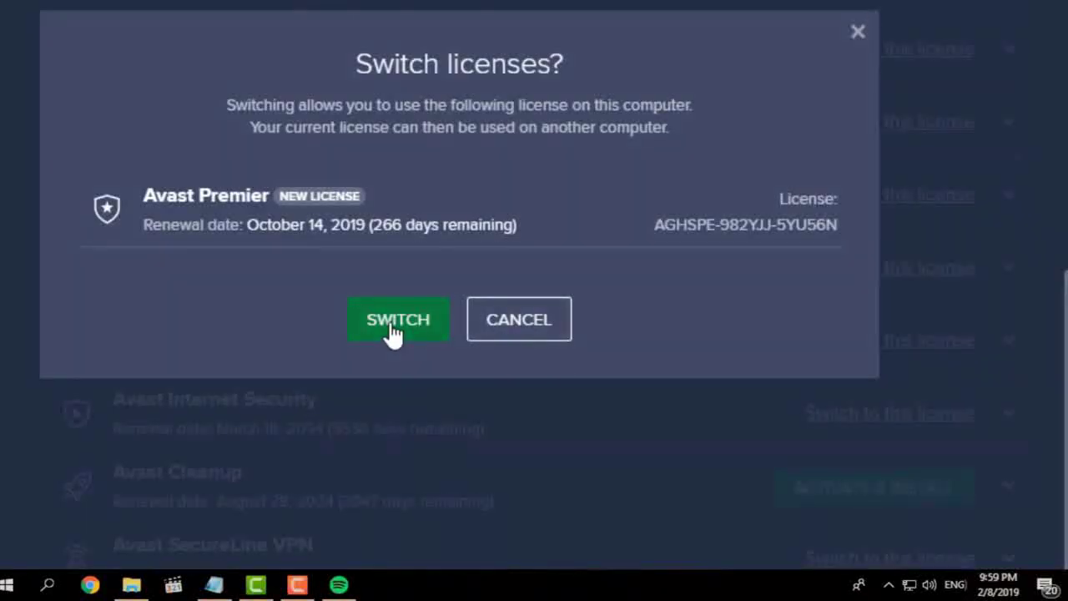
pyautogui.click(518, 332)
pyautogui.scroll(-1, 589, 341)
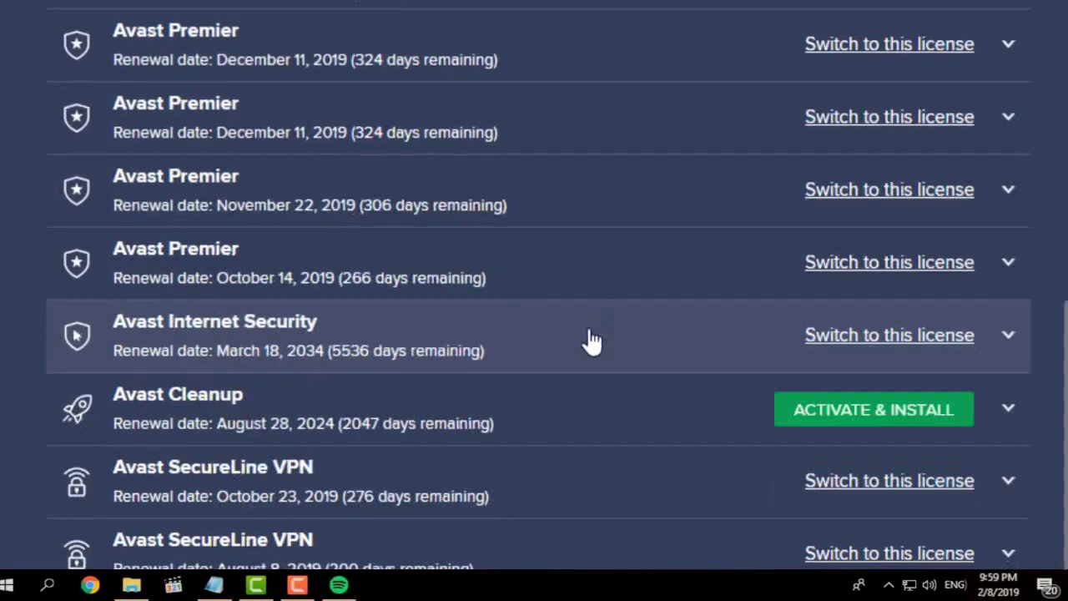